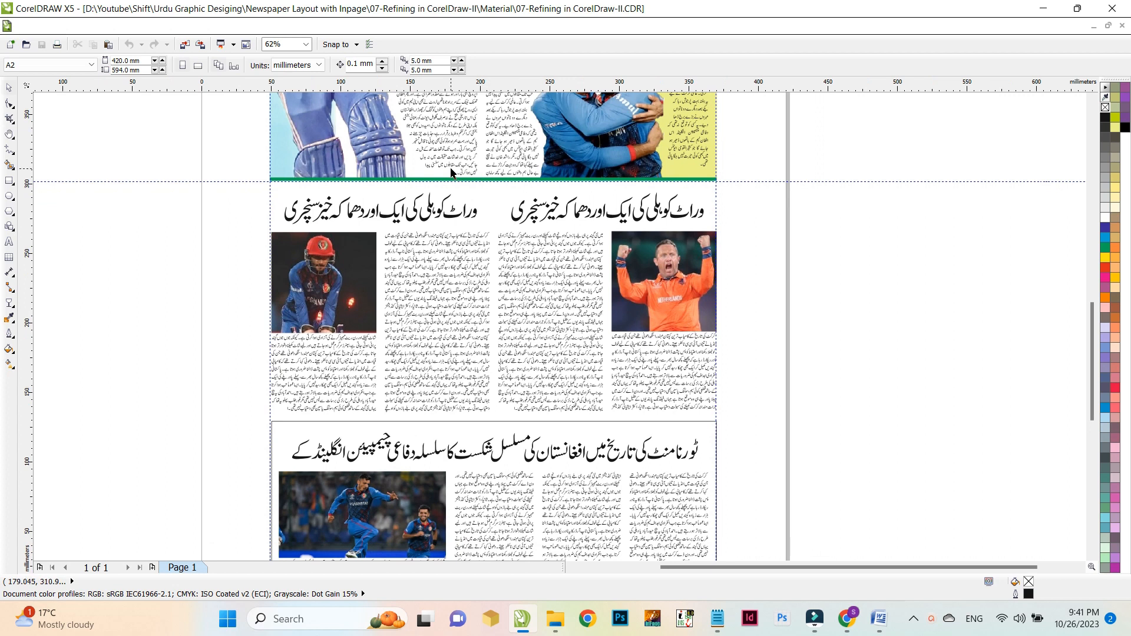
Examine the two side-by-side articles below the green rule, including their headlines, photos, columns and the gap between them
{"action": "scroll", "coordinate": [482, 172], "scroll_direction": "up", "scroll_amount": 3}
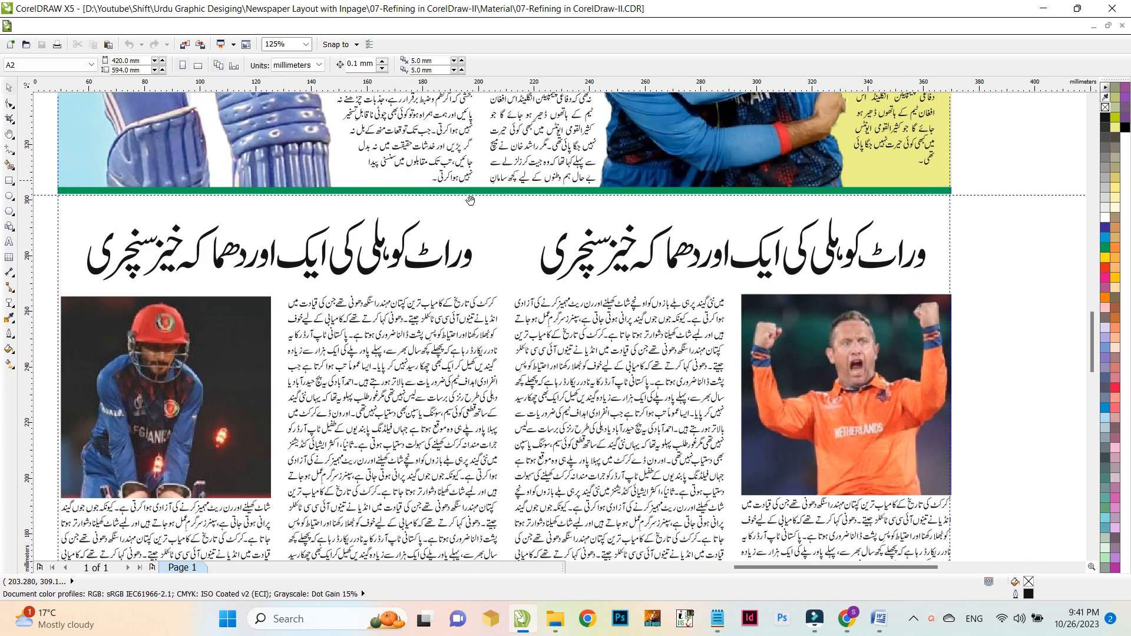
{"action": "key", "text": "z"}
{"action": "scroll", "coordinate": [466, 203], "scroll_direction": "up", "scroll_amount": 1}
{"action": "scroll", "coordinate": [452, 213], "scroll_direction": "down", "scroll_amount": 2}
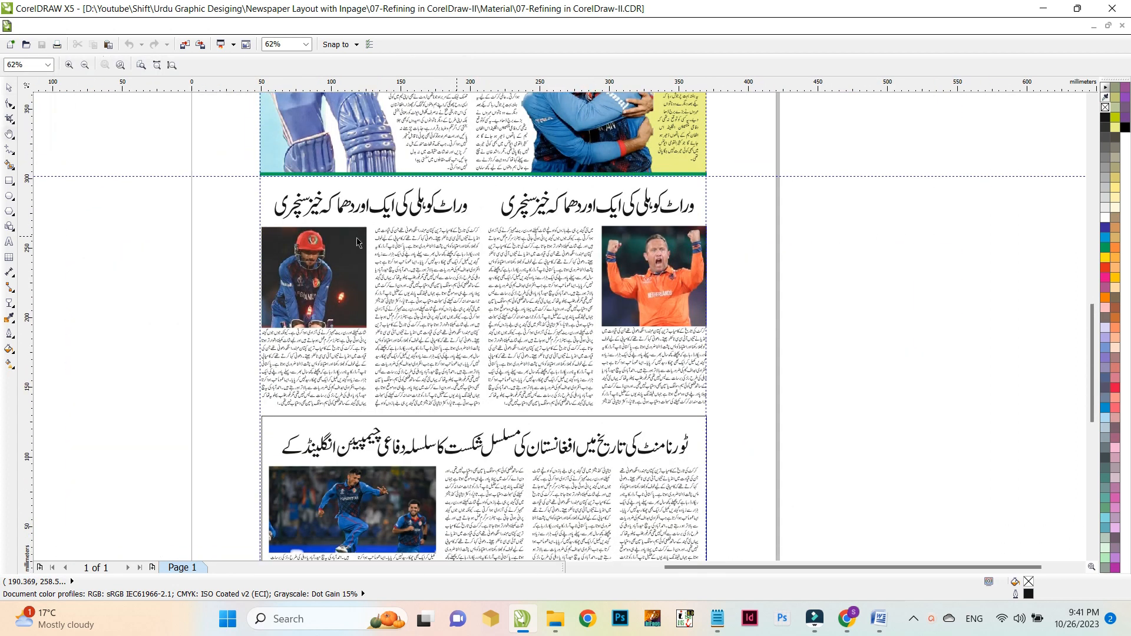
{"action": "key", "text": "space"}
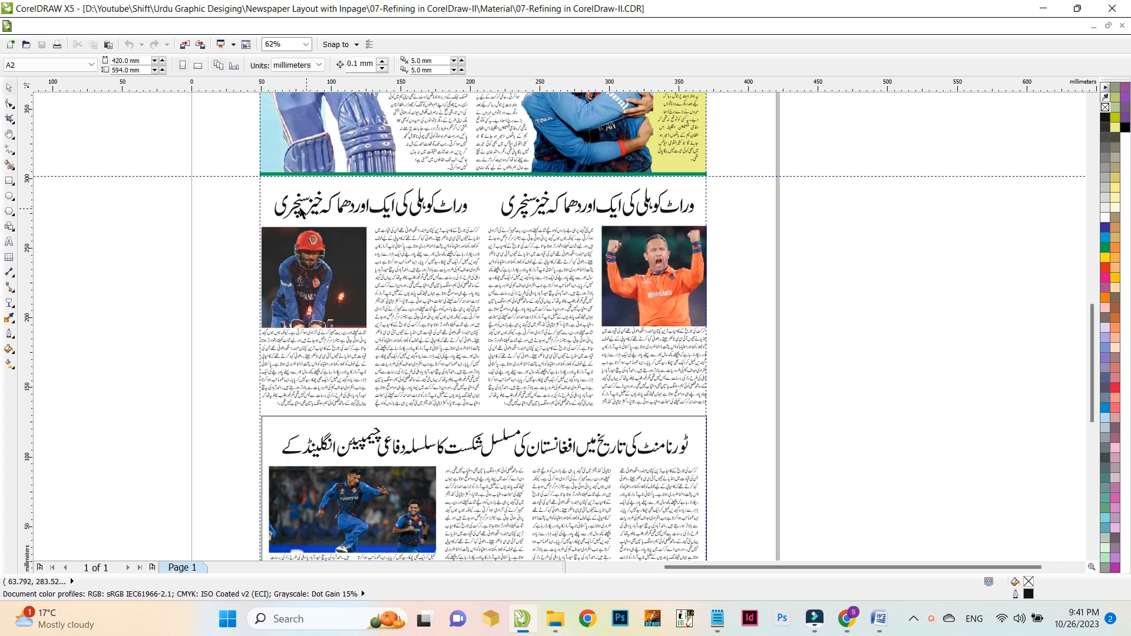
{"action": "key", "text": "h"}
{"action": "left_click_drag", "start_coordinate": [439, 264], "coordinate": [411, 310]}
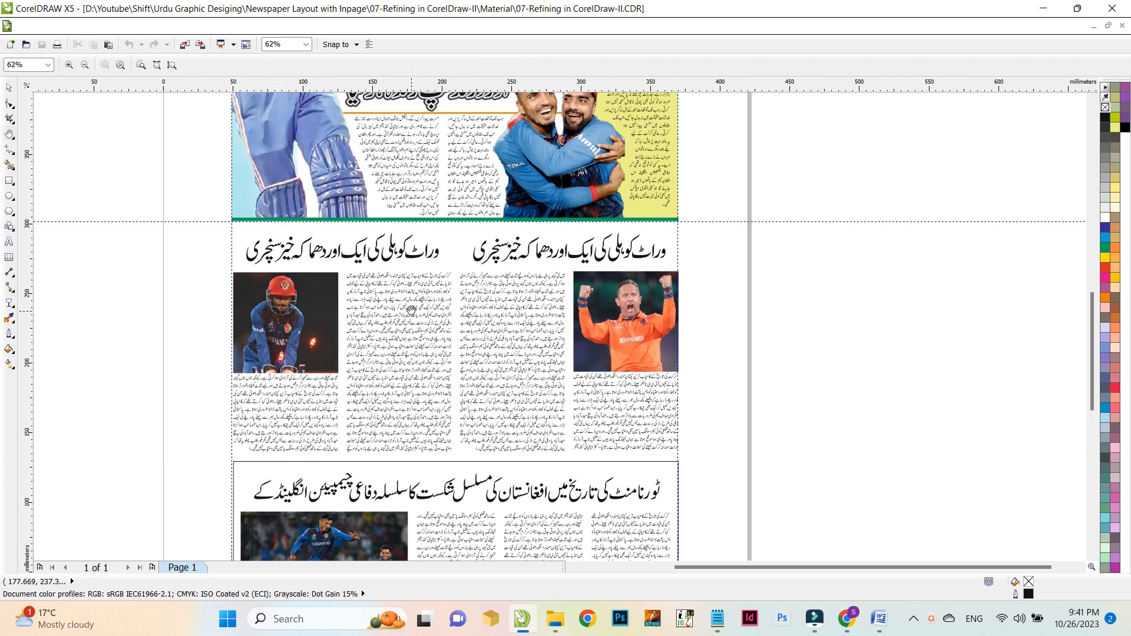
{"action": "key", "text": "space"}
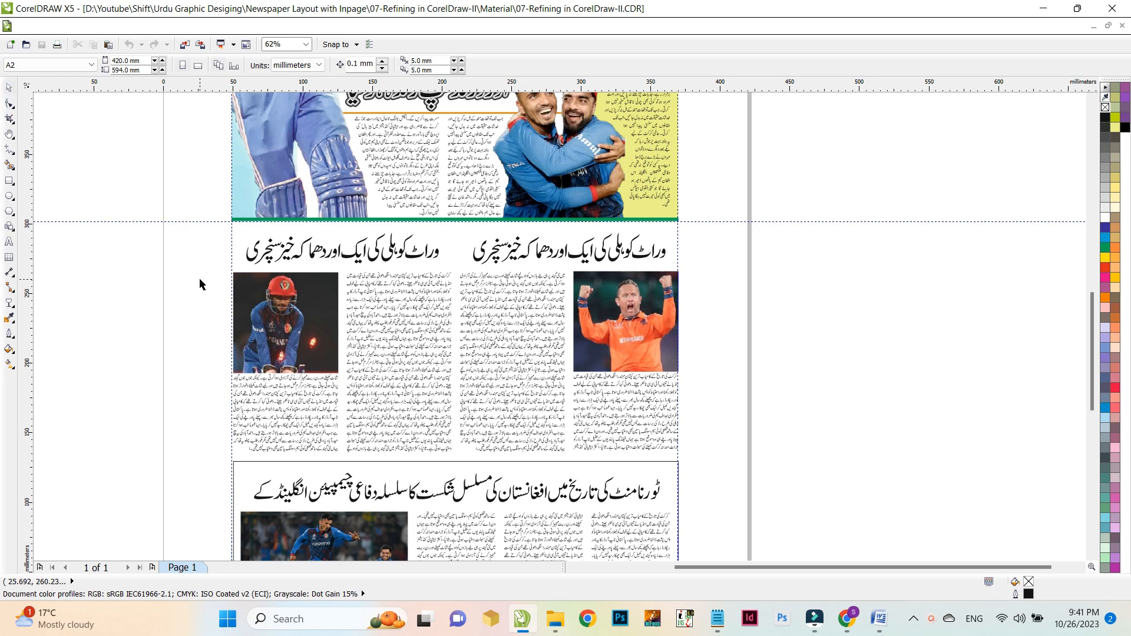
{"action": "key", "text": "z"}
{"action": "left_click_drag", "start_coordinate": [207, 228], "coordinate": [334, 254]}
{"action": "left_click_drag", "start_coordinate": [399, 273], "coordinate": [707, 464]}
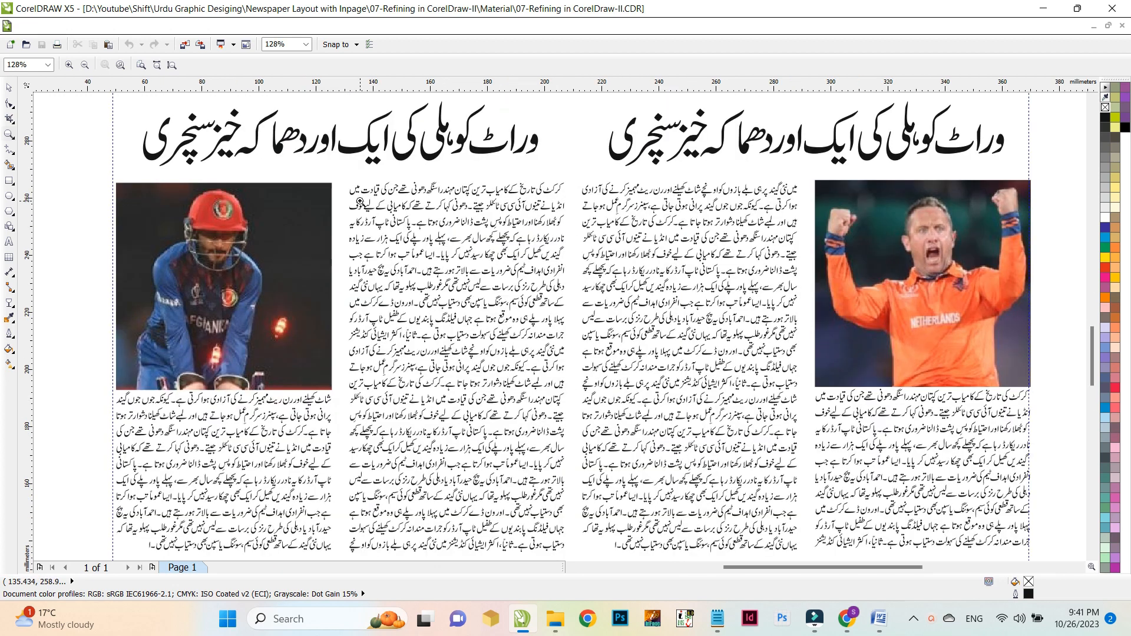
{"action": "left_click", "coordinate": [9, 87]}
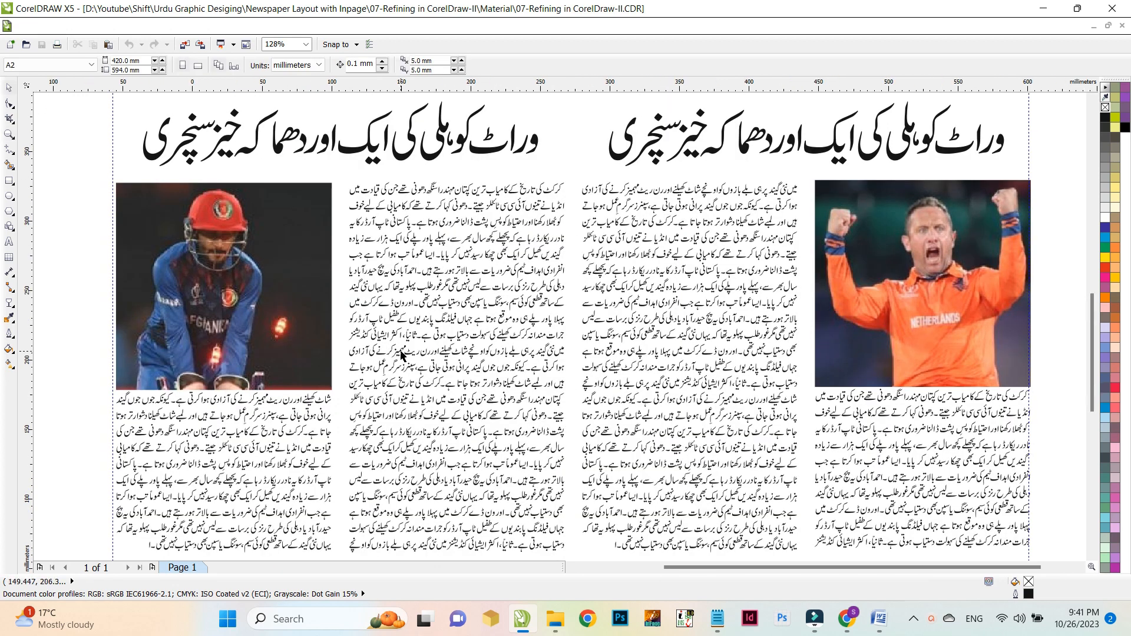
{"action": "key", "text": "F3"}
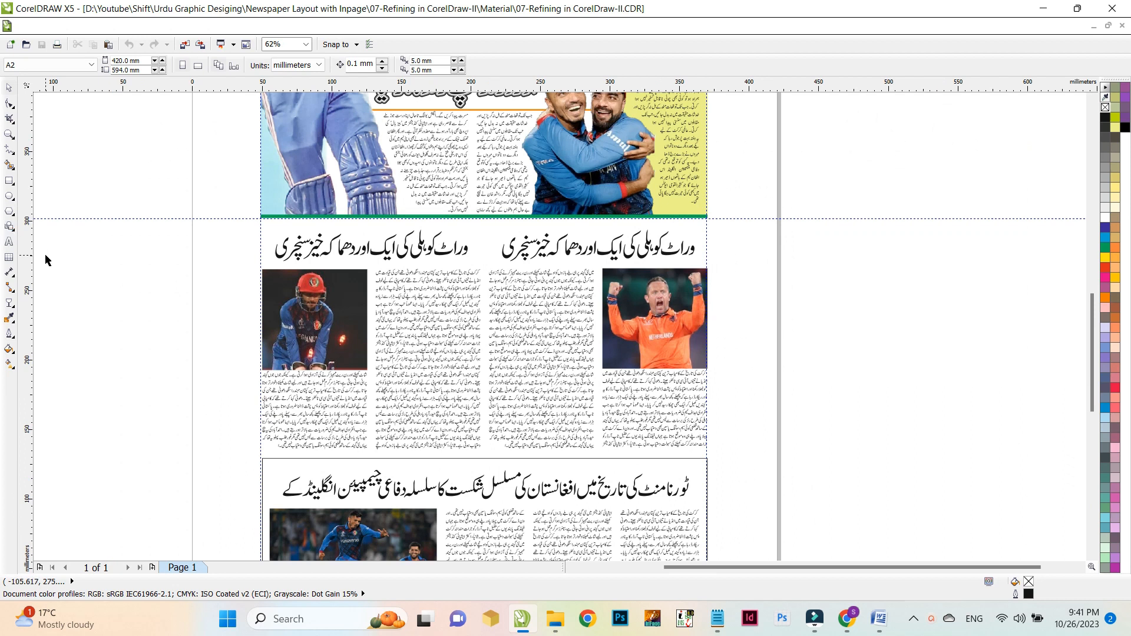
Draw a vertical 2-Point Line about 163 mm long between the two side-by-side articles, from the green rule to the boxed article below
{"action": "left_click", "coordinate": [11, 291]}
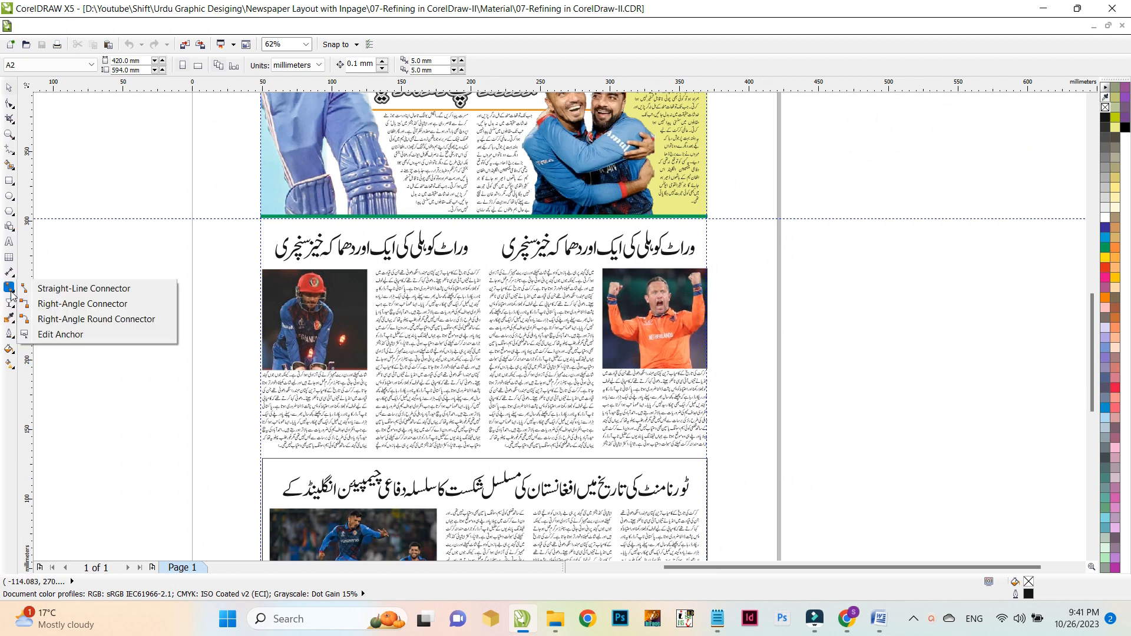
{"action": "left_click", "coordinate": [10, 150]}
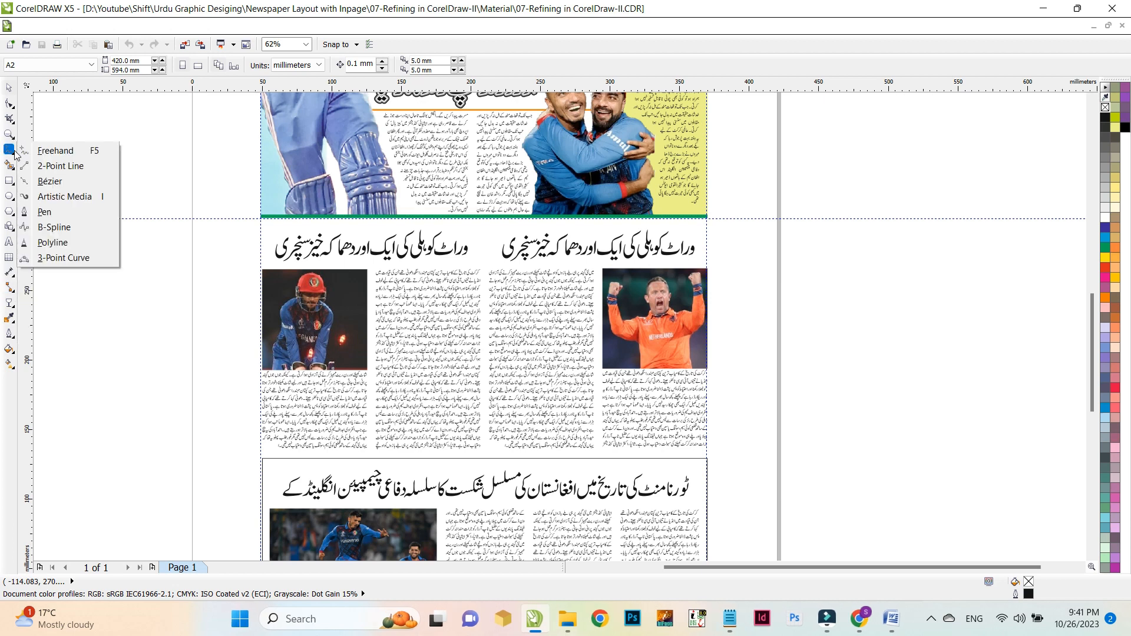
{"action": "left_click", "coordinate": [61, 166]}
{"action": "left_click_drag", "start_coordinate": [485, 223], "coordinate": [487, 455]}
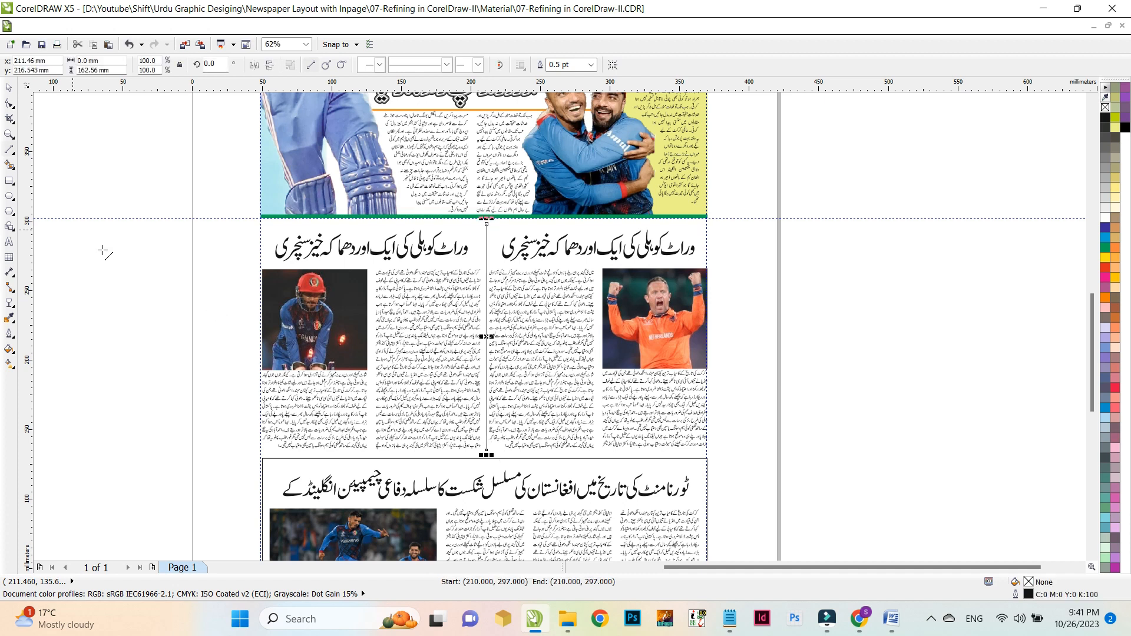
Move the vertical divider slightly left to centre it in the gutter between the two articles, at about X 209.8 mm
{"action": "scroll", "coordinate": [510, 357], "scroll_direction": "up", "scroll_amount": 2}
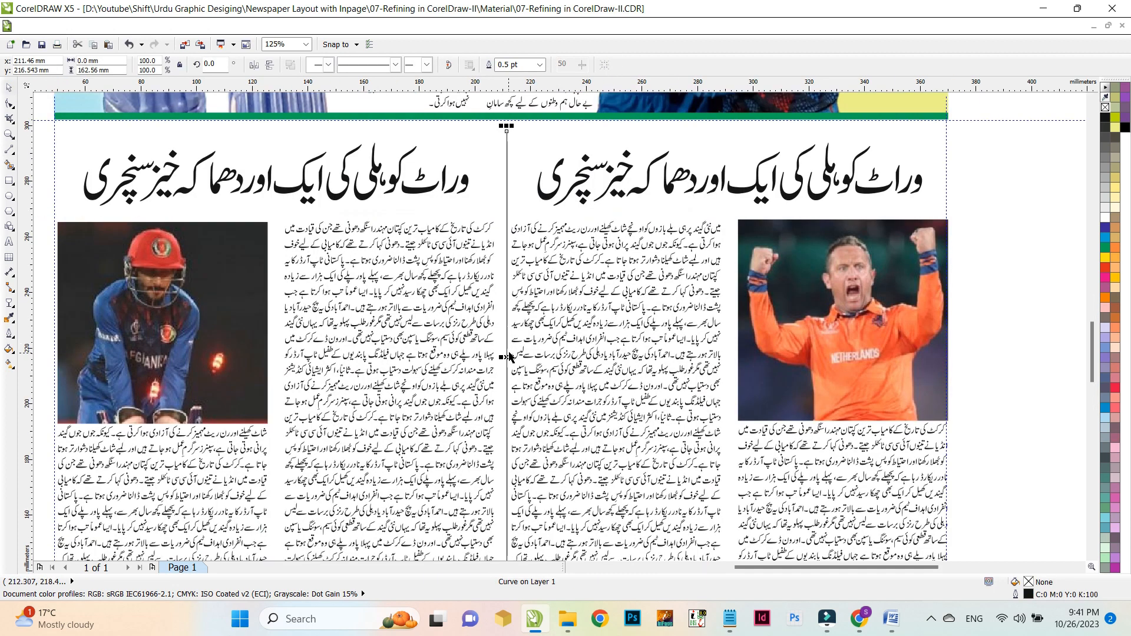
{"action": "left_click_drag", "start_coordinate": [507, 356], "coordinate": [501, 355]}
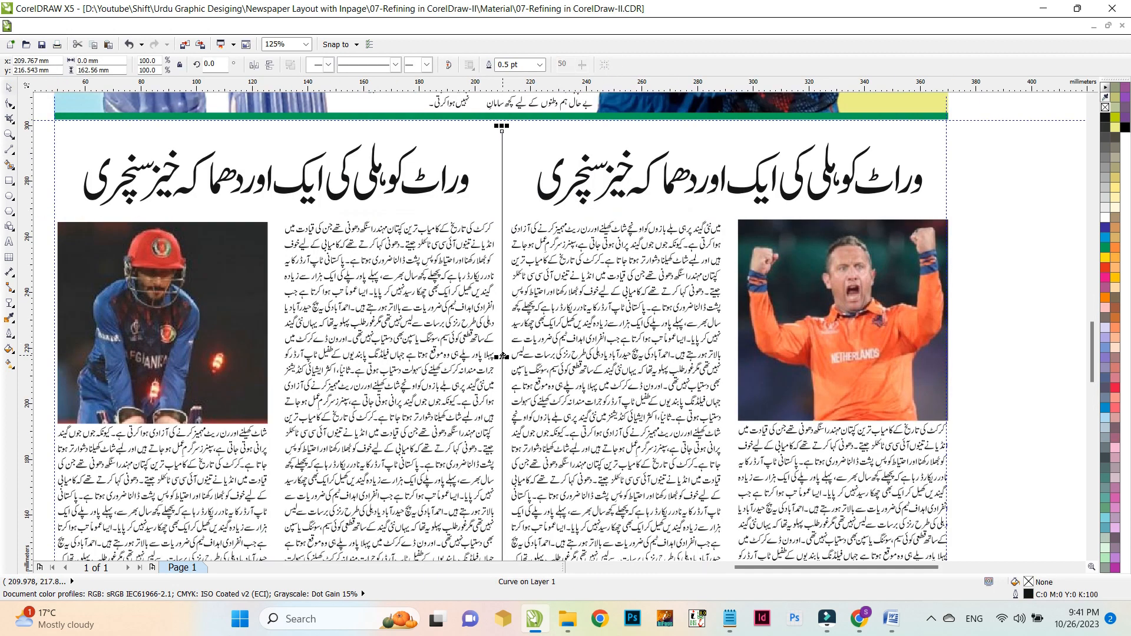
{"action": "scroll", "coordinate": [486, 199], "scroll_direction": "down", "scroll_amount": 2}
{"action": "left_click", "coordinate": [794, 215]}
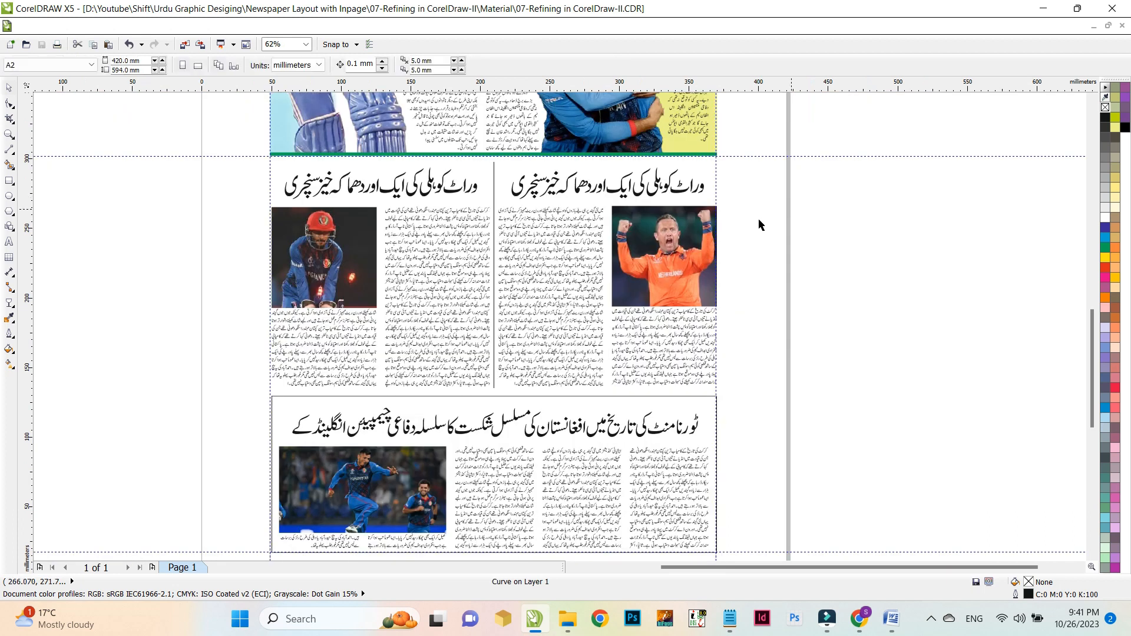
Crop the lower edge of the red-helmeted player's photo with the Shape tool, reducing its height to about 71.2 mm
{"action": "left_click", "coordinate": [338, 229]}
{"action": "scroll", "coordinate": [373, 243], "scroll_direction": "up", "scroll_amount": 1}
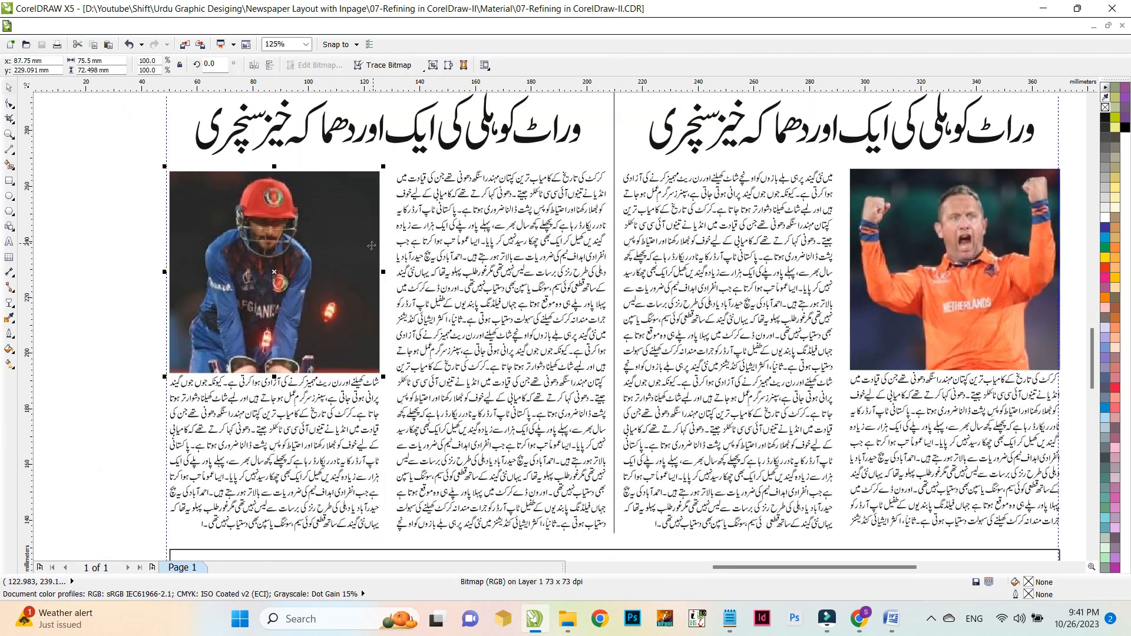
{"action": "key", "text": "h"}
{"action": "left_click_drag", "start_coordinate": [318, 251], "coordinate": [314, 300]}
{"action": "key", "text": "space"}
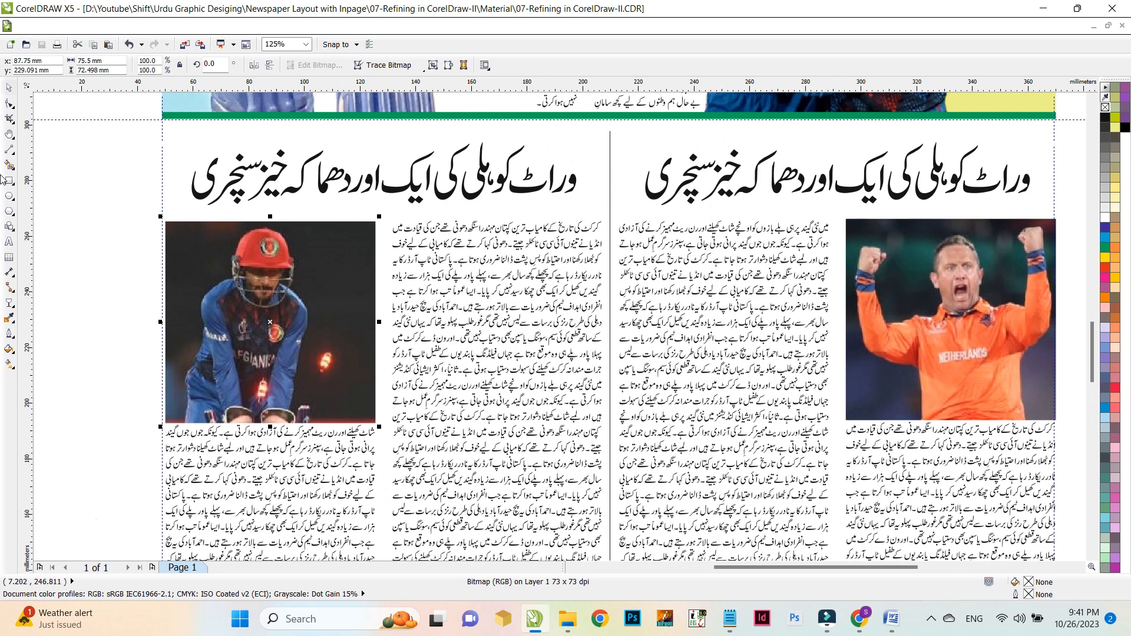
{"action": "left_click", "coordinate": [9, 103]}
{"action": "left_click_drag", "start_coordinate": [132, 405], "coordinate": [403, 467]}
{"action": "key", "text": "Up"}
{"action": "key", "text": "Up"}
{"action": "key", "text": "Up"}
{"action": "key", "text": "Up"}
{"action": "key", "text": "Up"}
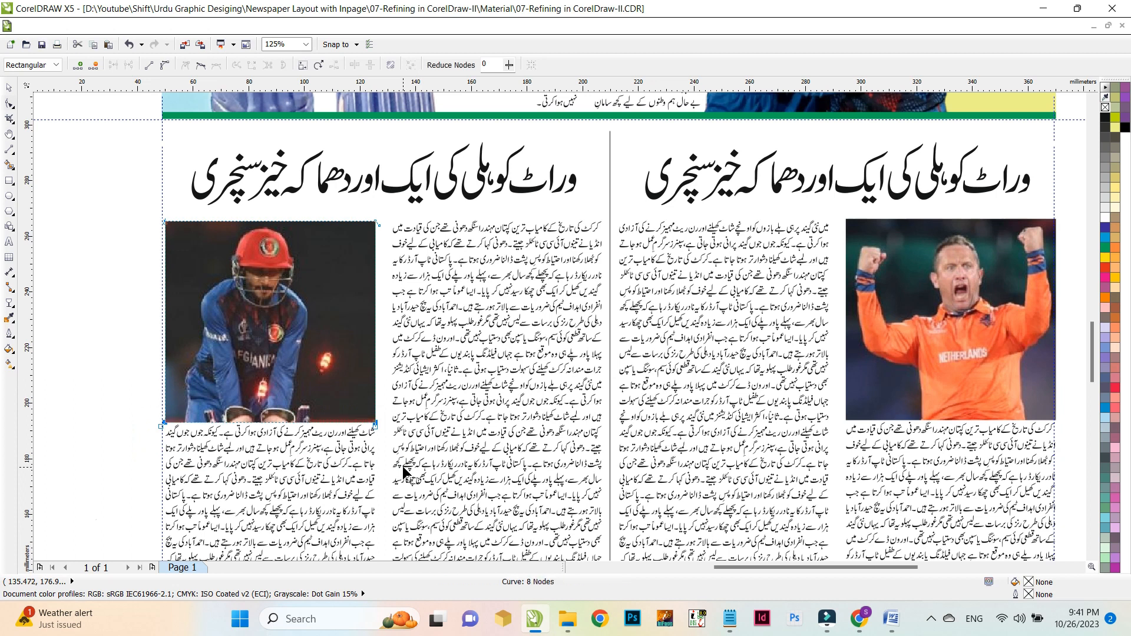
{"action": "key", "text": "Up"}
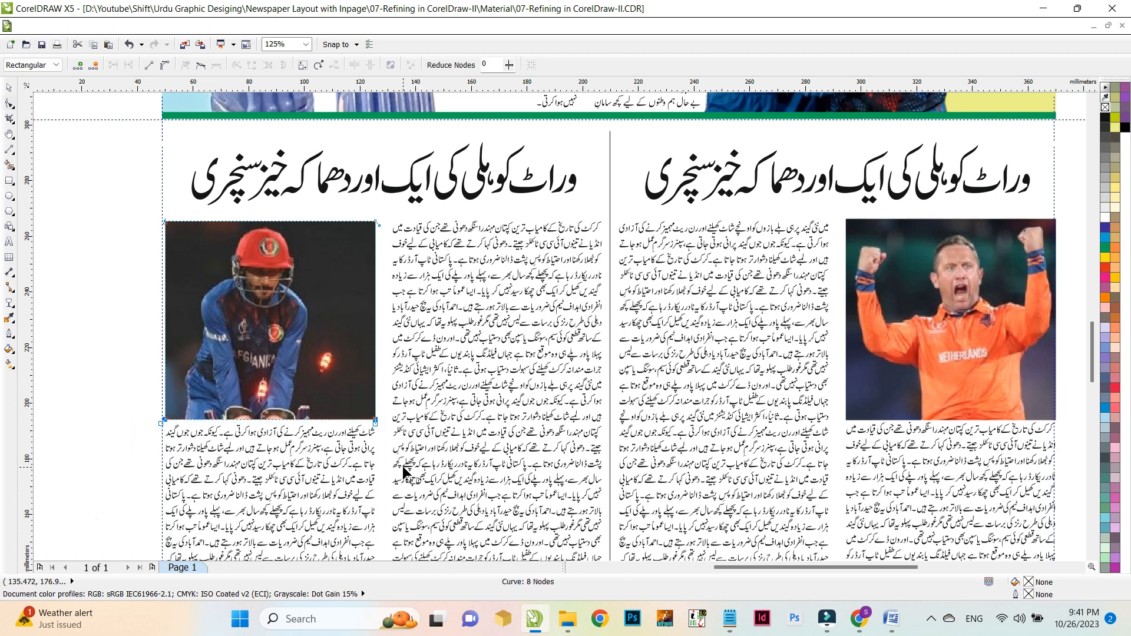
{"action": "left_click", "coordinate": [9, 87]}
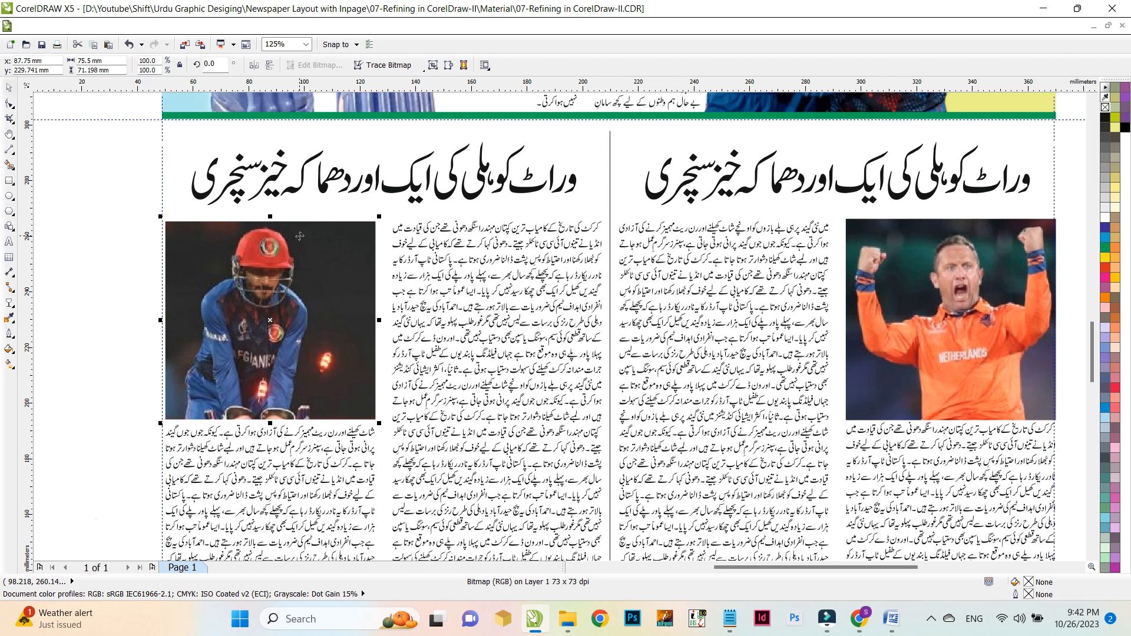
Convert the cropped photo to a 300 dpi CMYK bitmap with anti-aliasing and transparent background, and apply Auto Adjust to it
{"action": "left_click", "coordinate": [259, 28]}
{"action": "key", "text": "Escape"}
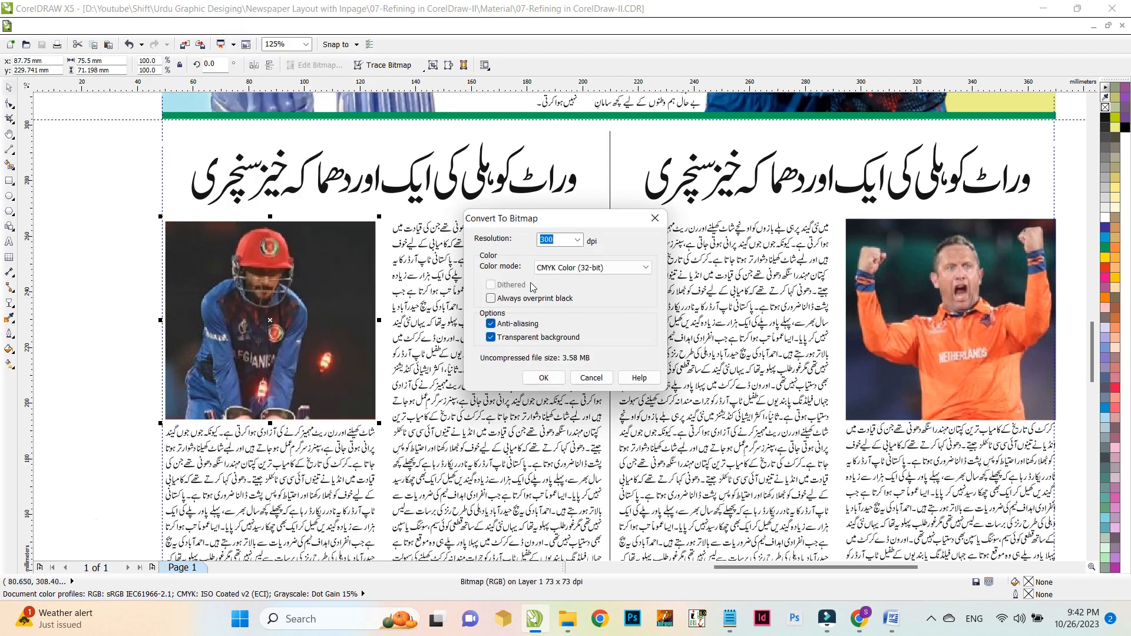
{"action": "left_click", "coordinate": [543, 378]}
{"action": "left_click", "coordinate": [247, 26]}
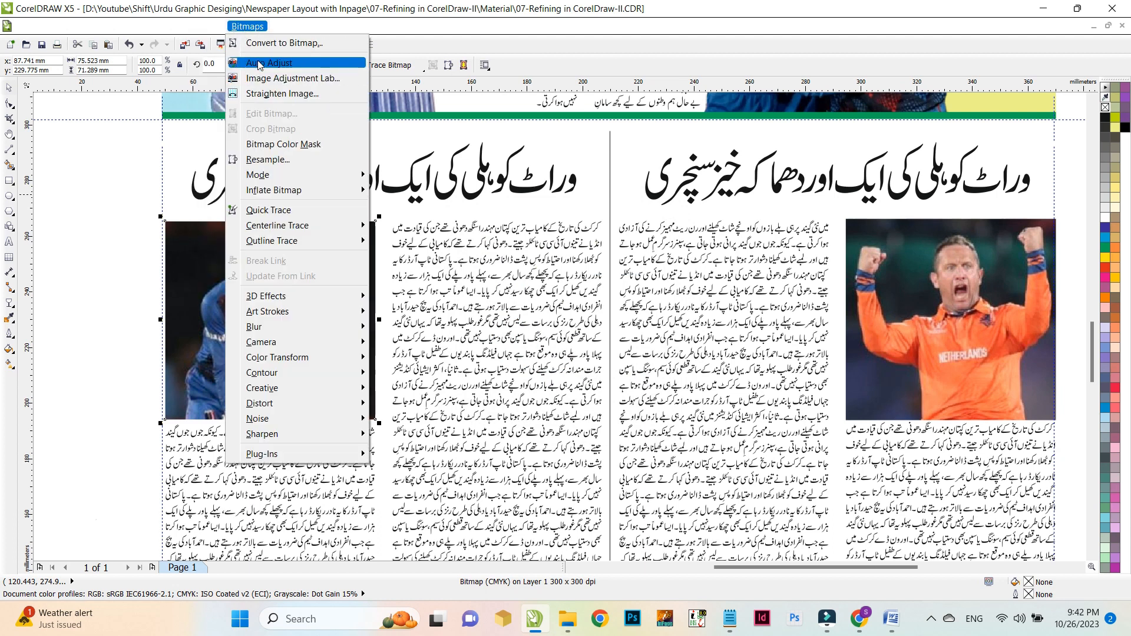
{"action": "left_click", "coordinate": [247, 27]}
Brighten the helmeted player's photo by bending the middle of its Tone Curve downward with automatic preview, and save the document
{"action": "left_click", "coordinate": [206, 26]}
{"action": "mouse_move", "coordinate": [210, 44]}
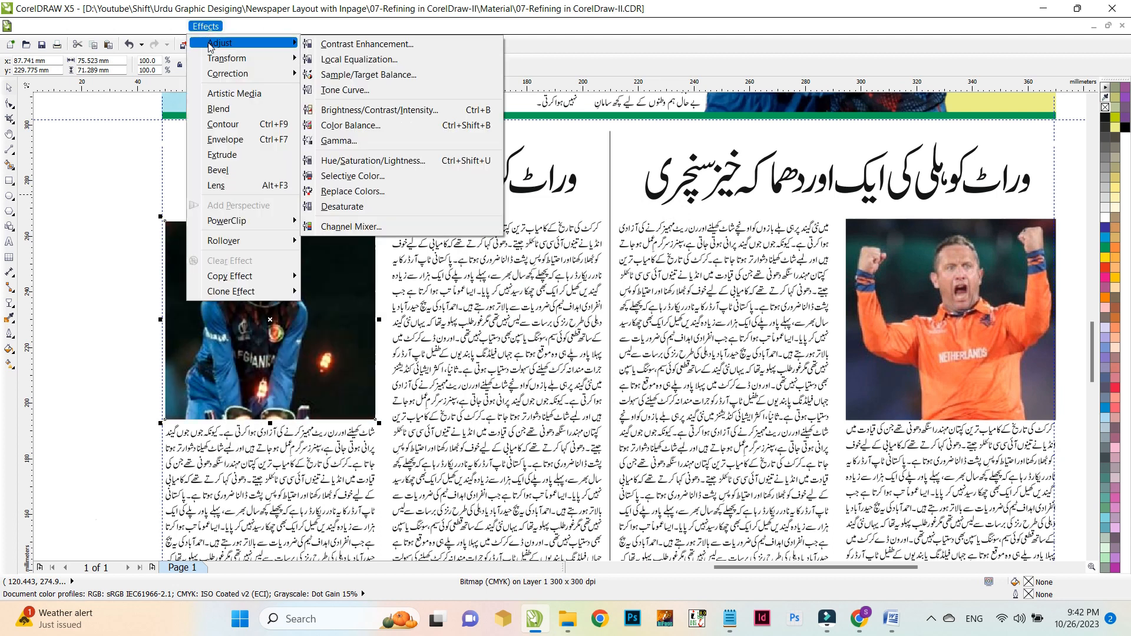
{"action": "left_click", "coordinate": [358, 93]}
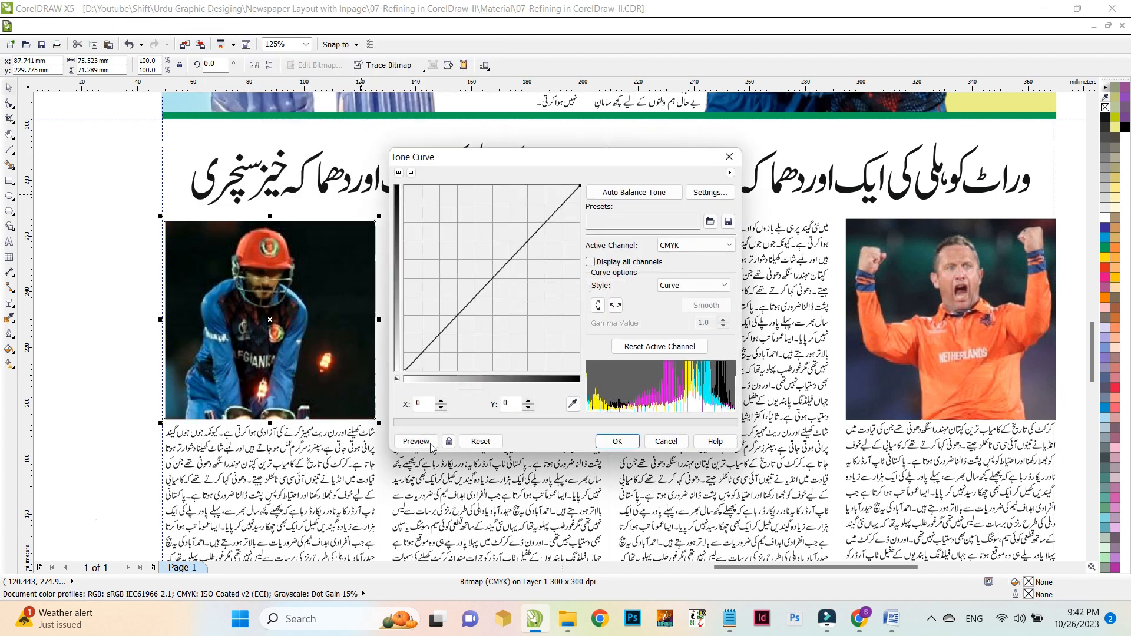
{"action": "left_click", "coordinate": [448, 441]}
{"action": "left_click_drag", "start_coordinate": [490, 279], "coordinate": [510, 304]}
{"action": "left_click", "coordinate": [613, 441]}
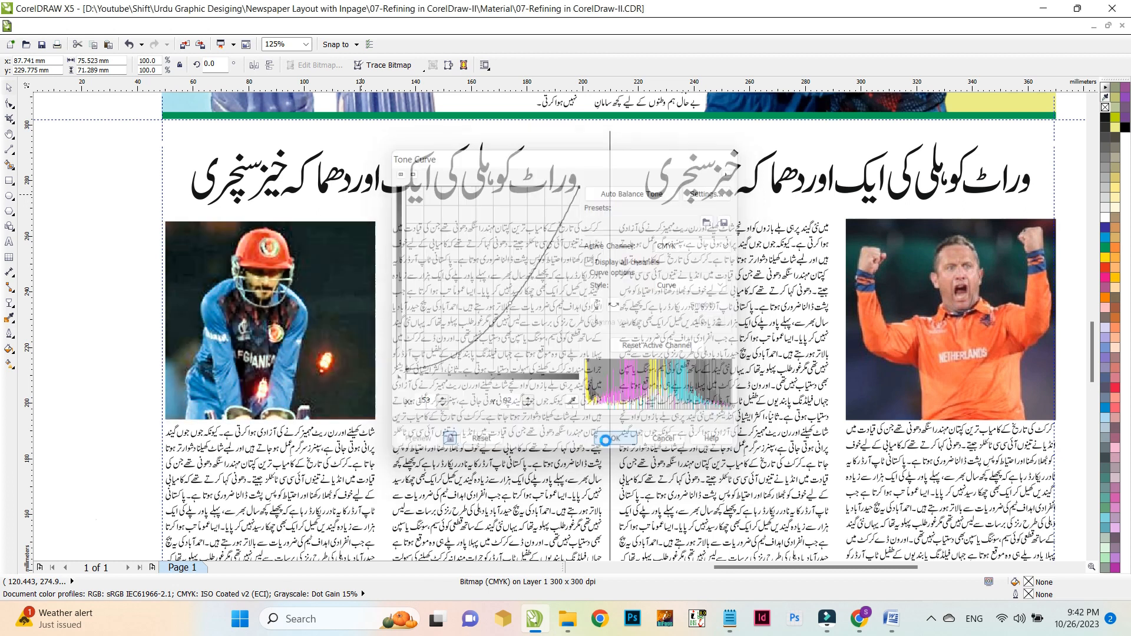
{"action": "left_click", "coordinate": [51, 168]}
{"action": "key", "text": "ctrl+s"}
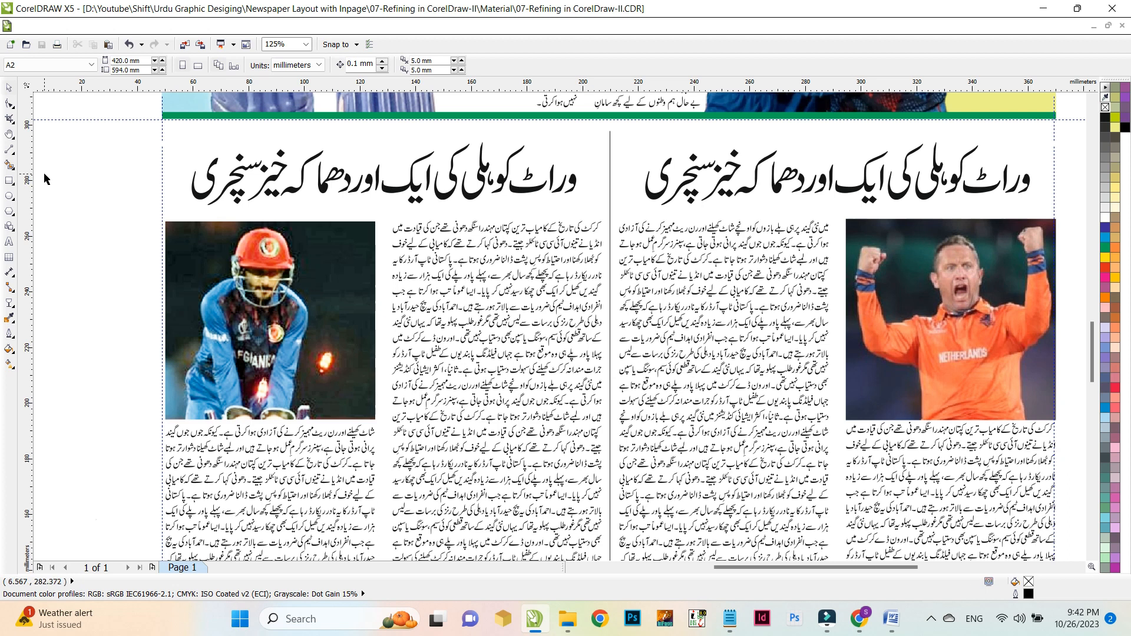
Draw a rectangle about 159 × 29 mm over the left article's headline, filled with cyan and without an outline
{"action": "left_click", "coordinate": [9, 181]}
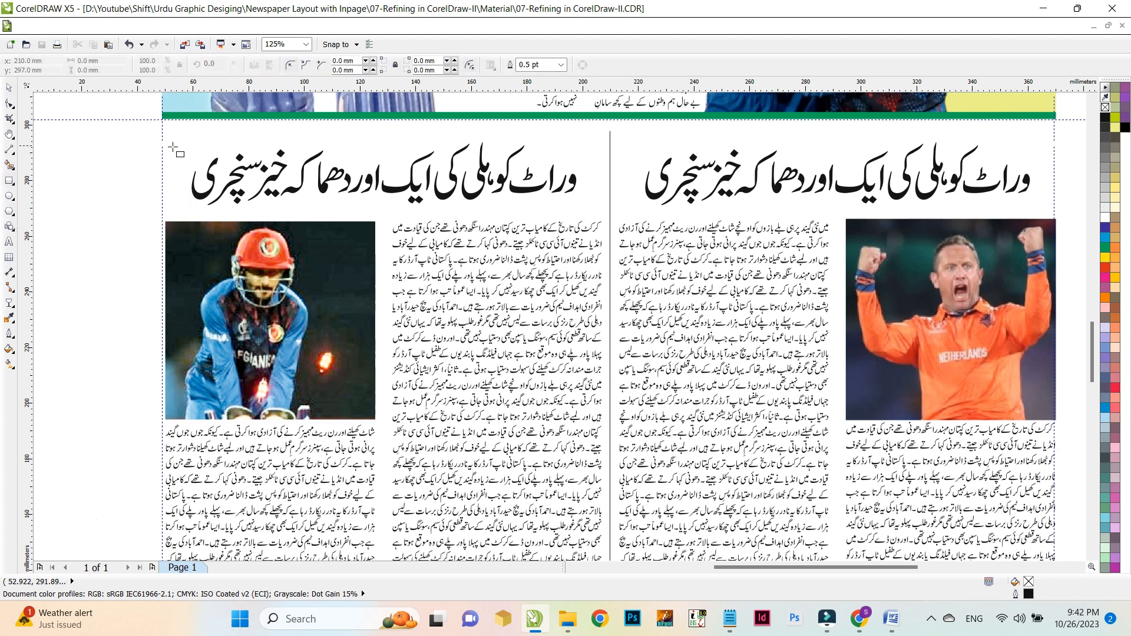
{"action": "mouse_move", "coordinate": [162, 132]}
{"action": "left_mouse_down"}
{"action": "mouse_move", "coordinate": [589, 198]}
{"action": "mouse_move", "coordinate": [622, 223]}
{"action": "mouse_move", "coordinate": [610, 219]}
{"action": "left_mouse_up"}
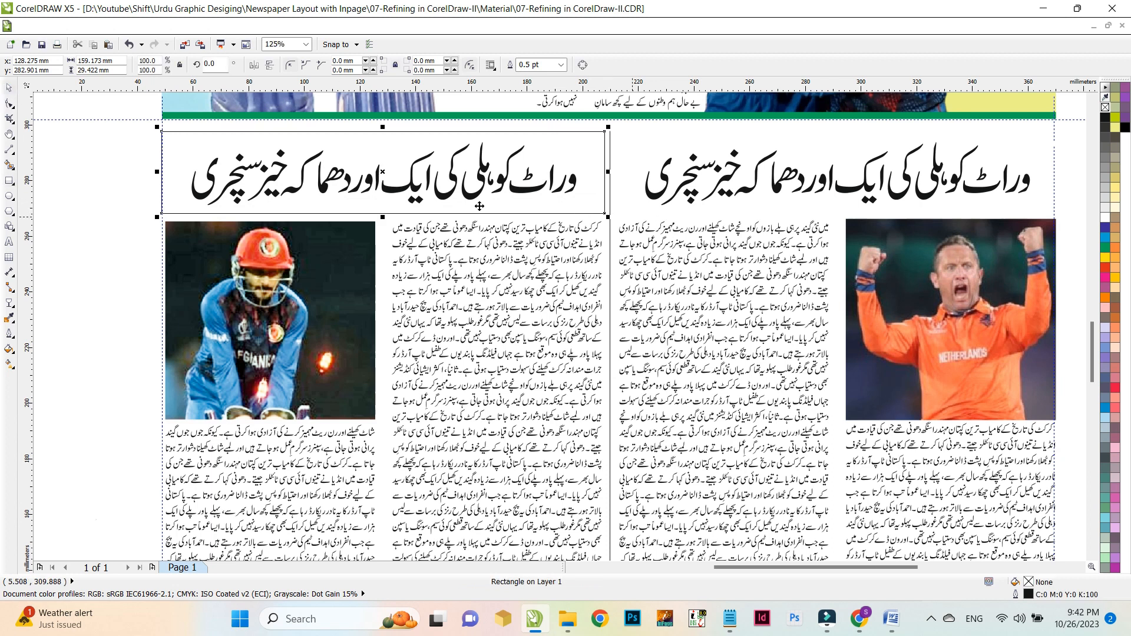
{"action": "left_click", "coordinate": [1106, 238]}
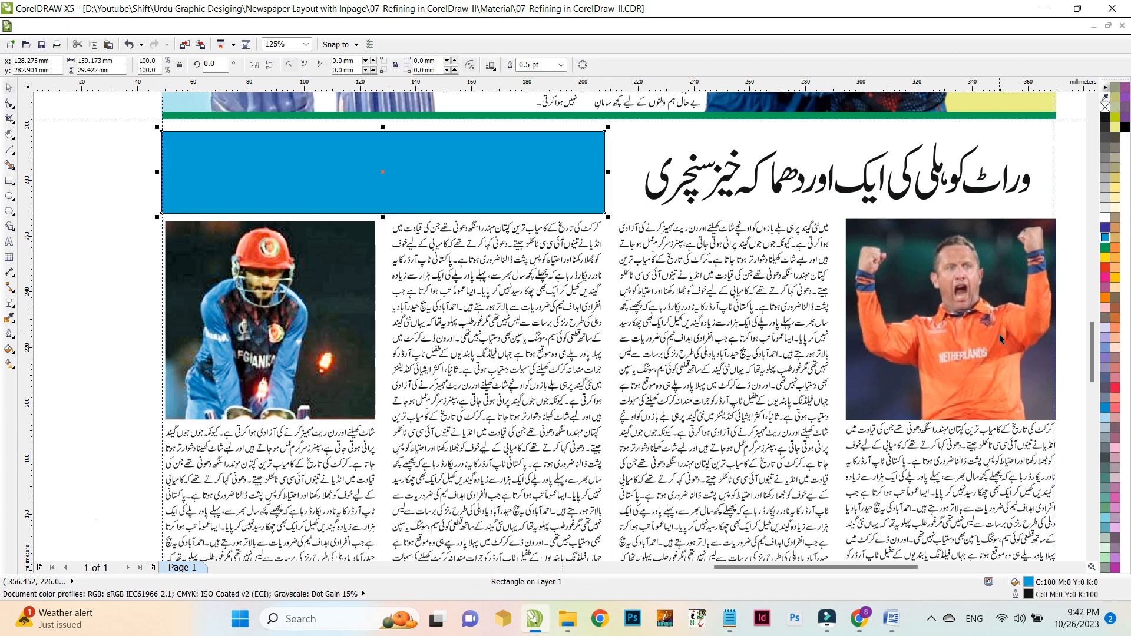
{"action": "right_click", "coordinate": [1106, 108]}
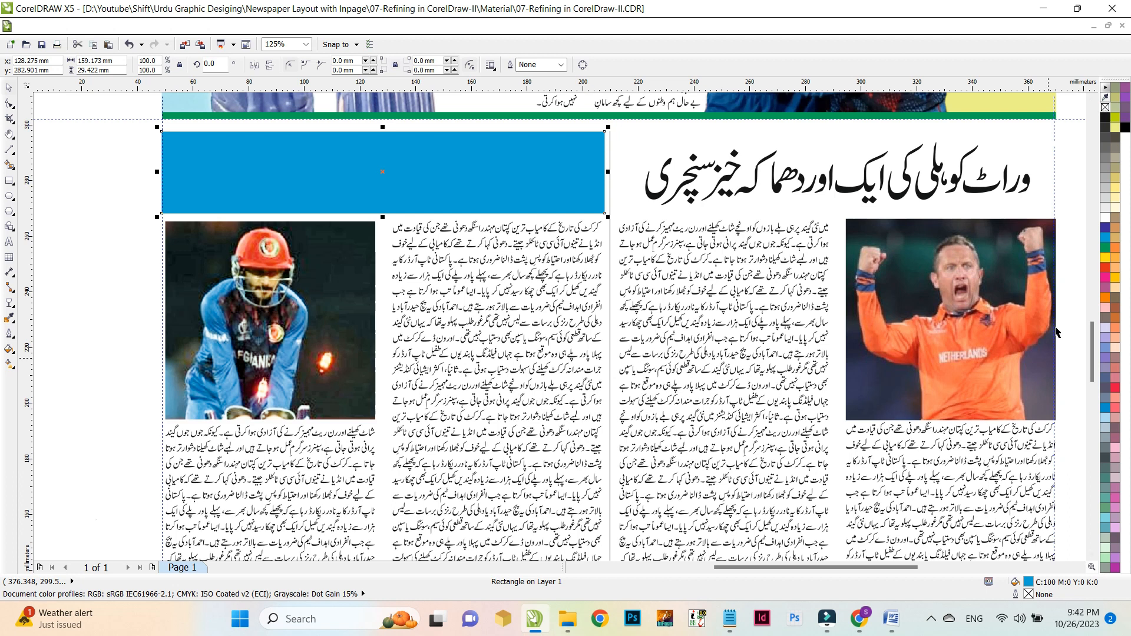
Set the headline rectangle's uniform fill to a pale CMYK blue of C 18, M 0, Y 0, K 0
{"action": "double_click", "coordinate": [1030, 586]}
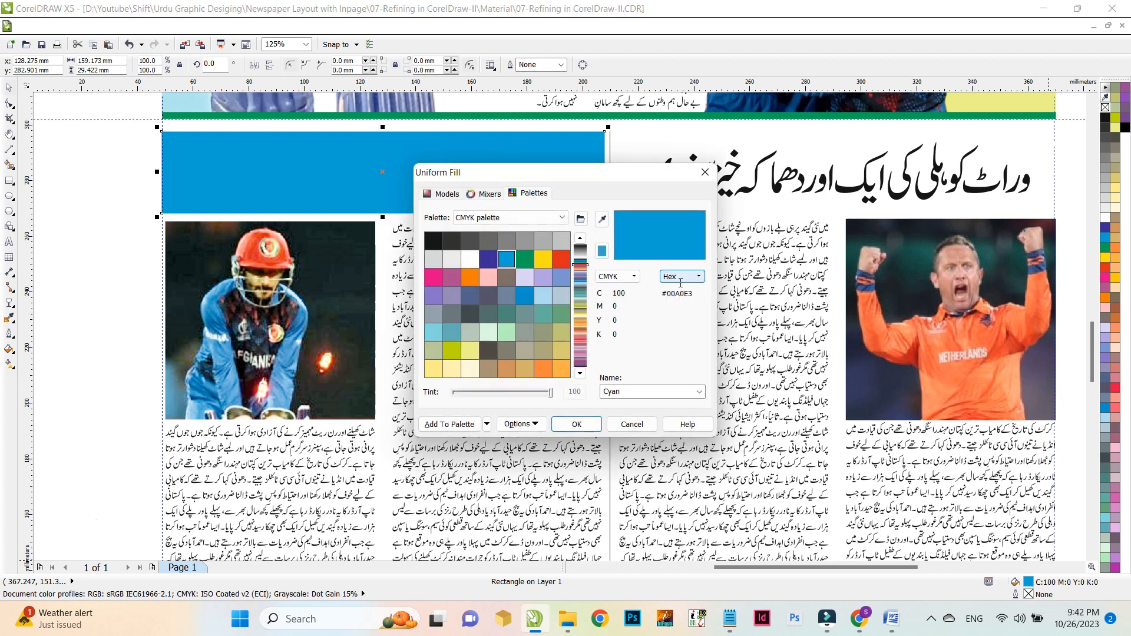
{"action": "left_click_drag", "start_coordinate": [589, 176], "coordinate": [723, 181]}
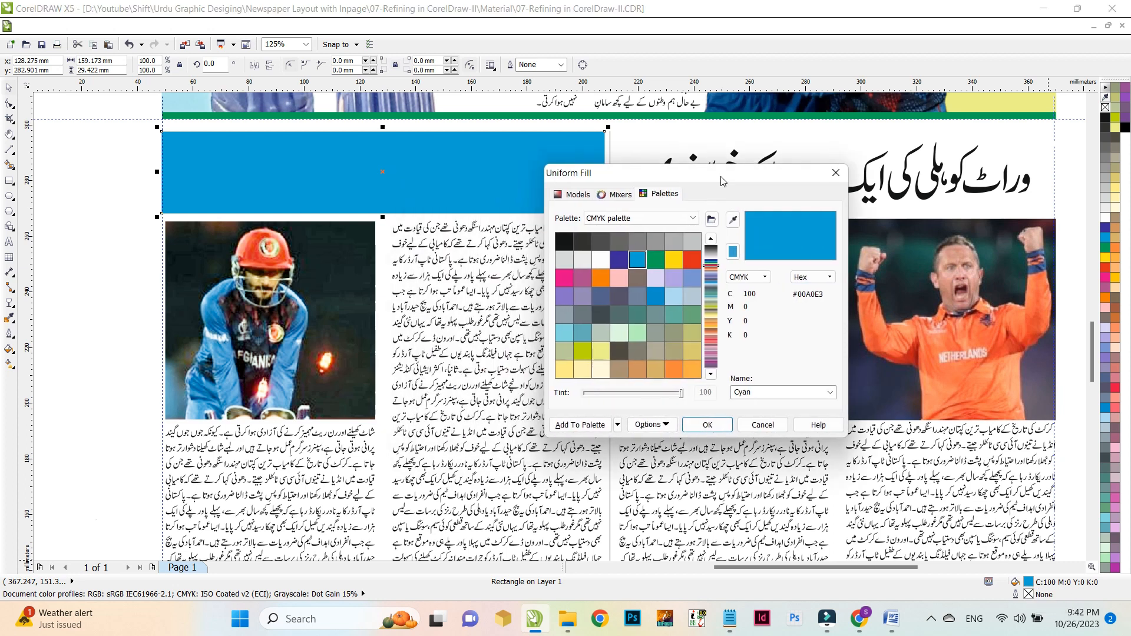
{"action": "left_click", "coordinate": [570, 197]}
{"action": "double_click", "coordinate": [767, 297]}
{"action": "type", "text": "18"}
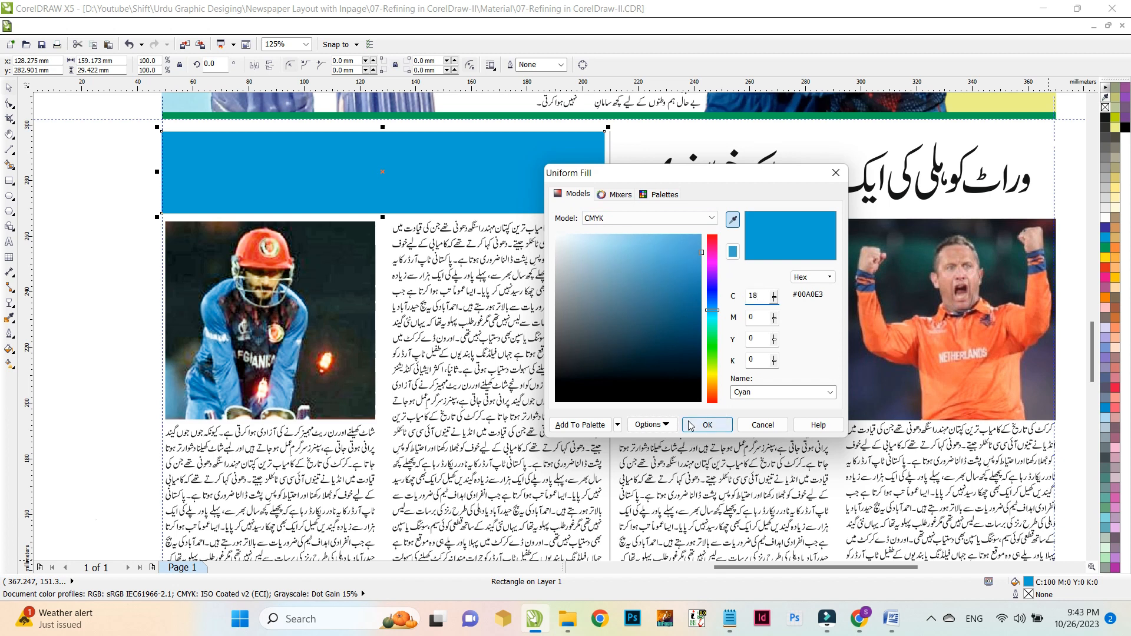
{"action": "left_click", "coordinate": [707, 425]}
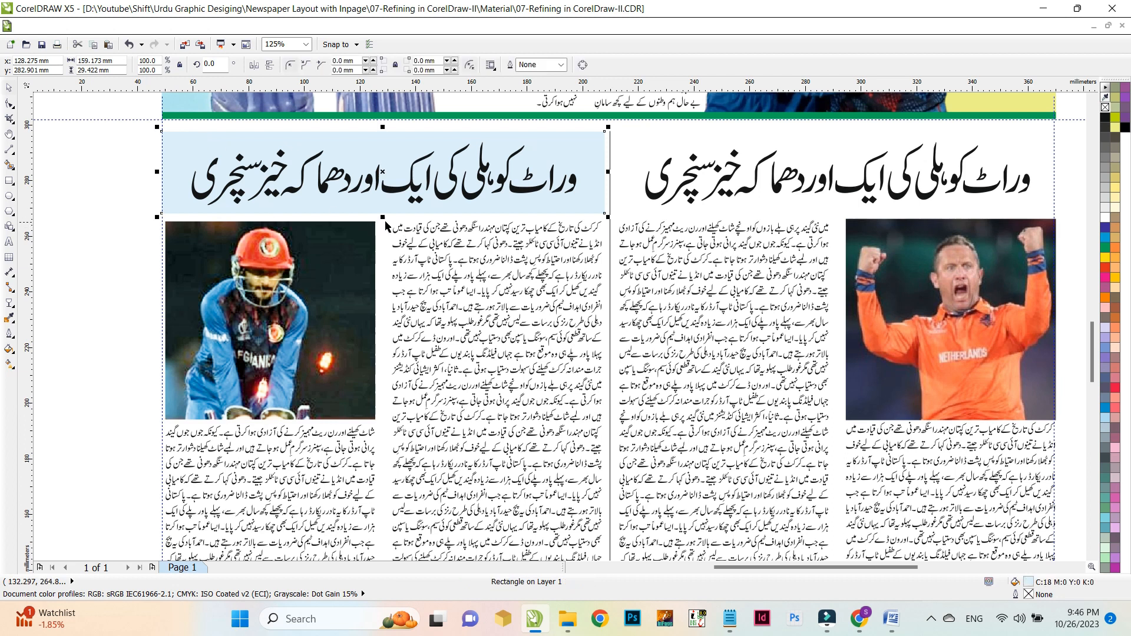
Copy the pale headline box as a cyan strip about 1 mm high along its top edge, and duplicate the strip along its bottom edge
{"action": "left_click_drag", "start_coordinate": [383, 217], "coordinate": [394, 138]}
{"action": "left_click", "coordinate": [1106, 237]}
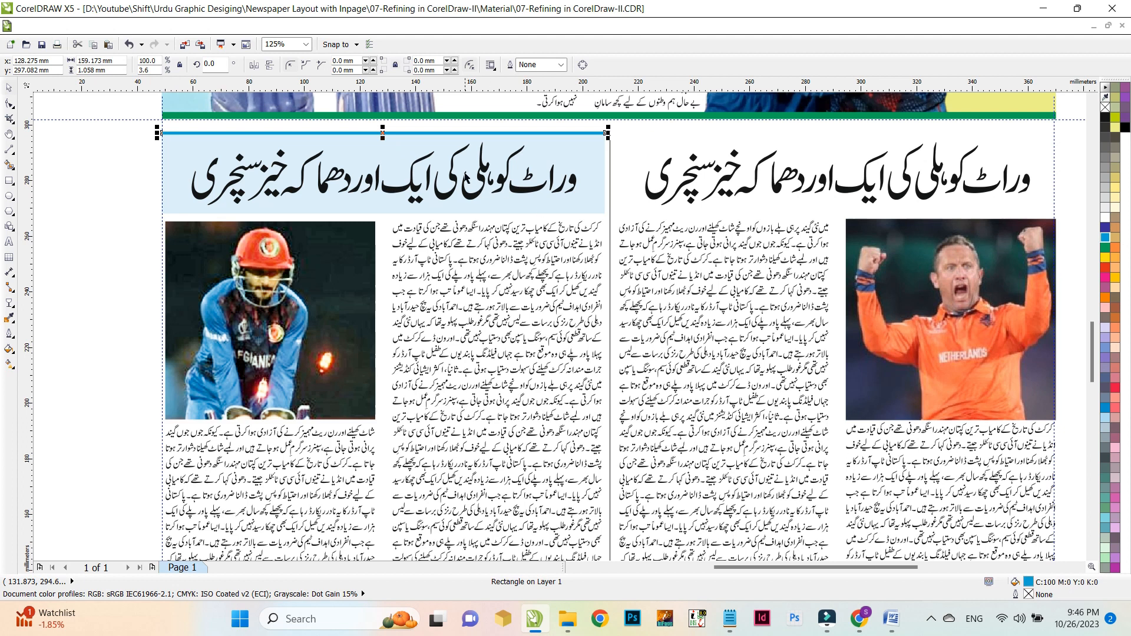
{"action": "left_click_drag", "start_coordinate": [381, 135], "coordinate": [383, 184]}
{"action": "left_click", "coordinate": [374, 148], "text": "shift"}
{"action": "key", "text": "b"}
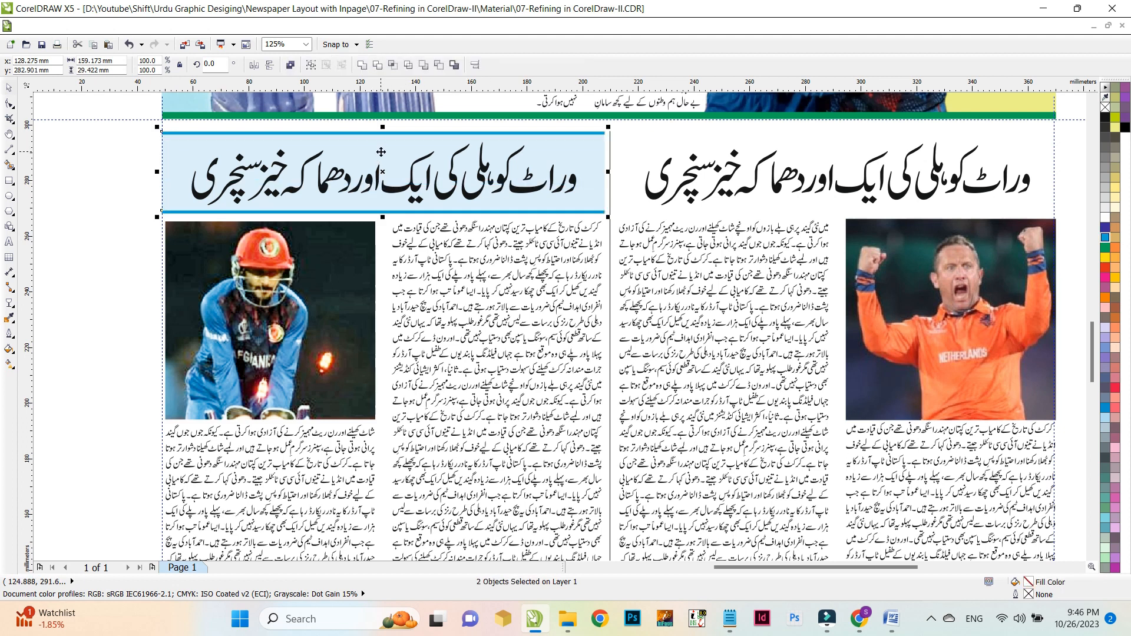
Group the left headline's letters, centre them on the pale blue box and enlarge them to about 153 × 25 mm
{"action": "left_click", "coordinate": [99, 187]}
{"action": "left_click_drag", "start_coordinate": [135, 129], "coordinate": [611, 219]}
{"action": "key", "text": "ctrl+g"}
{"action": "left_click", "coordinate": [575, 154], "text": "shift"}
{"action": "key", "text": "c"}
{"action": "key", "text": "e"}
{"action": "left_click", "coordinate": [125, 202]}
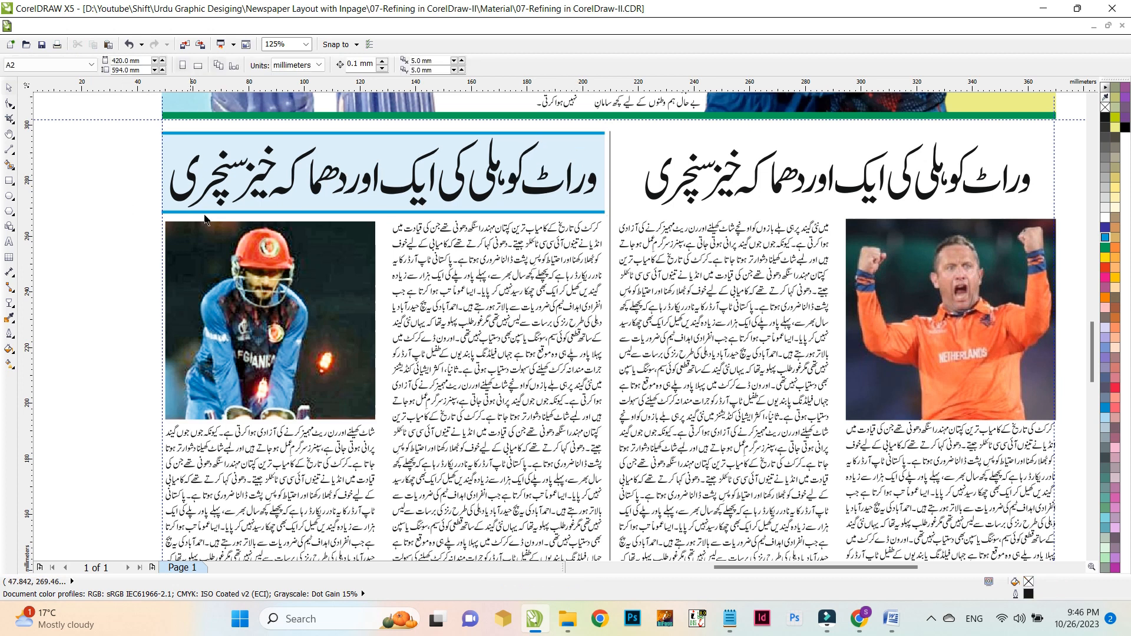
Give the left headline a white 3.0 pt outline with round corners and line caps, placed behind the fill and scaling with the image
{"action": "left_click", "coordinate": [234, 196]}
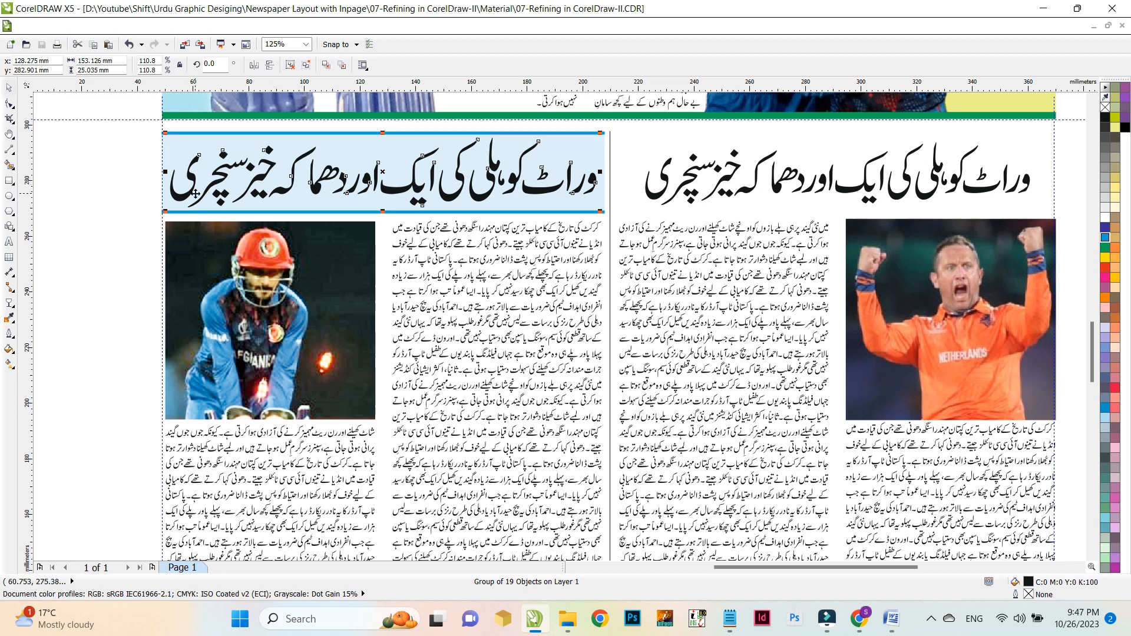
{"action": "key", "text": "F12"}
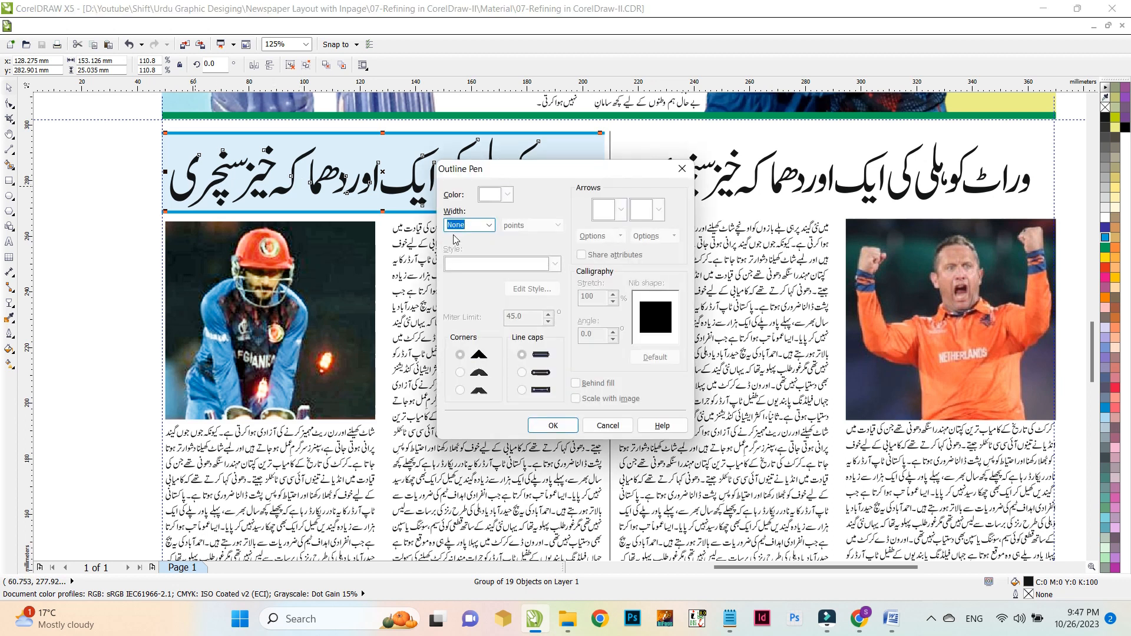
{"action": "left_click", "coordinate": [490, 225]}
{"action": "left_click", "coordinate": [472, 303]}
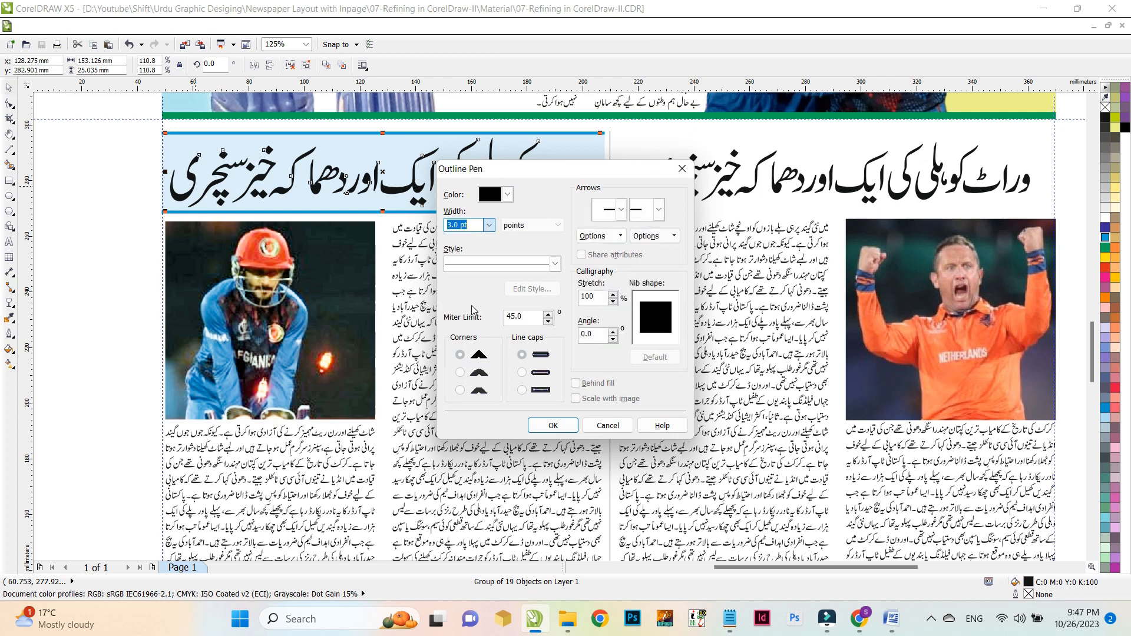
{"action": "left_click", "coordinate": [507, 194]}
{"action": "left_click", "coordinate": [483, 211]}
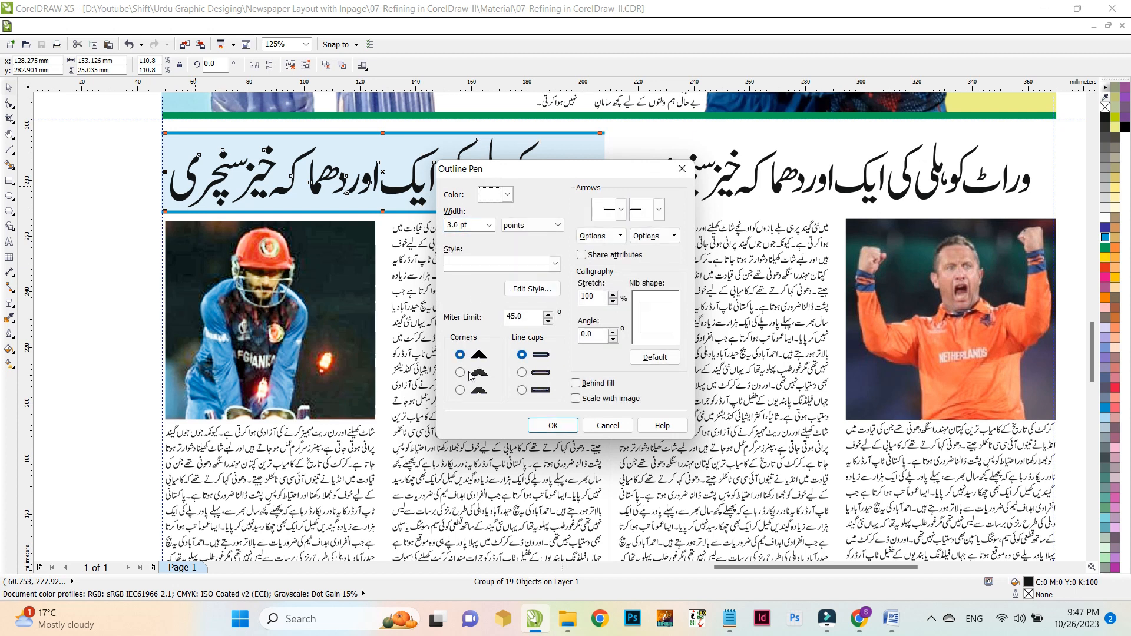
{"action": "left_click", "coordinate": [460, 372]}
{"action": "left_click", "coordinate": [522, 372]}
{"action": "left_click", "coordinate": [576, 382]}
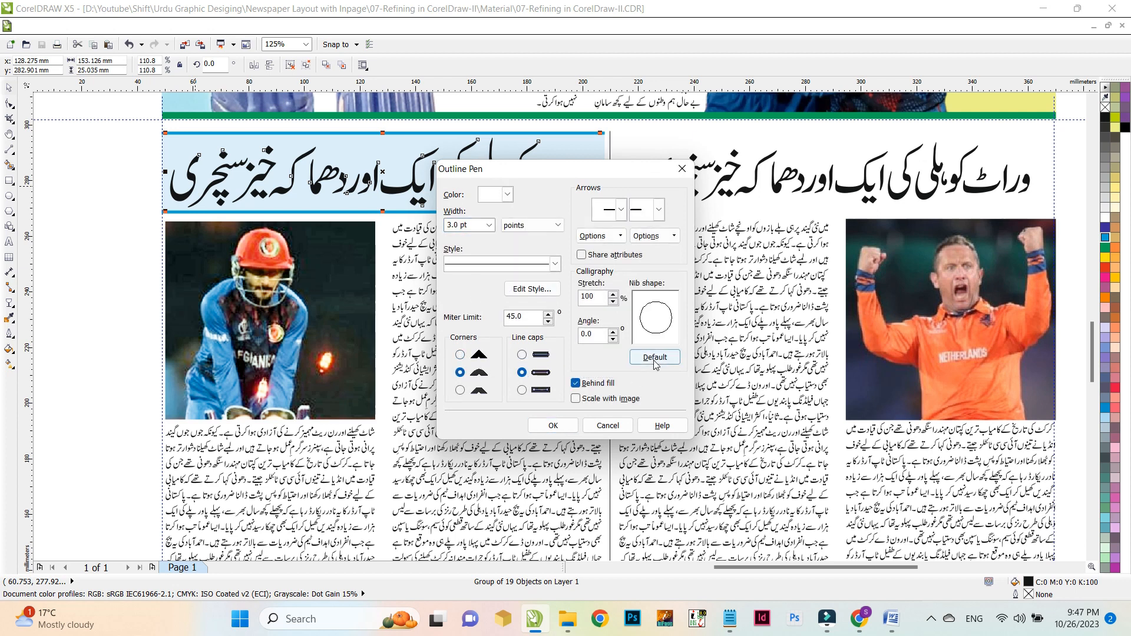
{"action": "left_click", "coordinate": [575, 398]}
{"action": "left_click", "coordinate": [553, 426]}
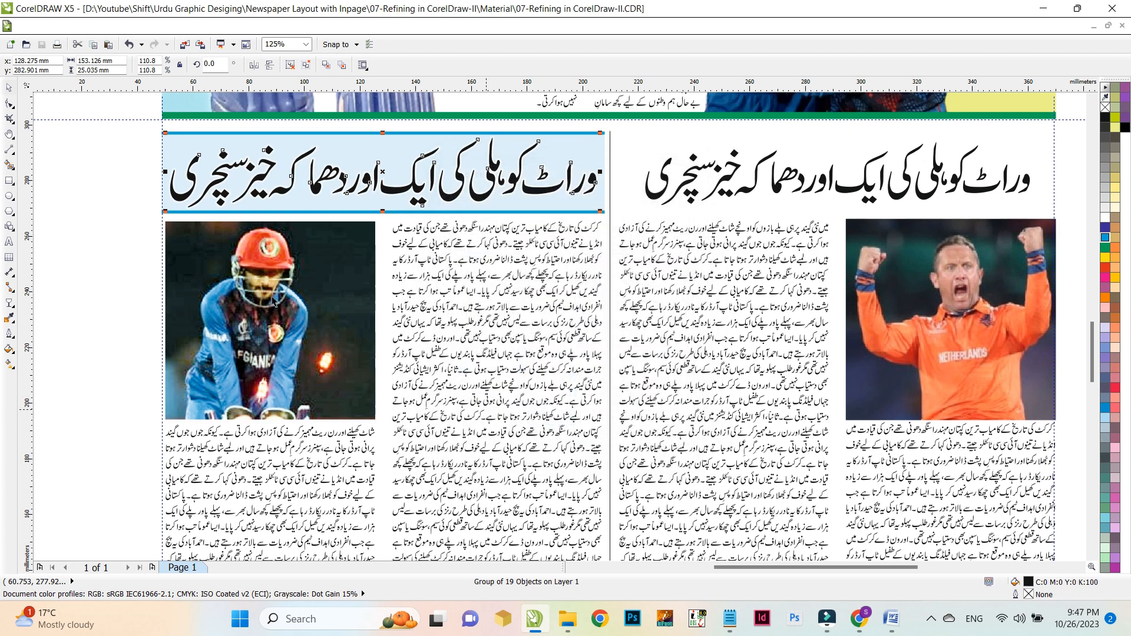
Apply a drop shadow with no offset to the left headline, with opacity 80 and feathering 7
{"action": "left_click", "coordinate": [9, 302]}
{"action": "left_click", "coordinate": [59, 353]}
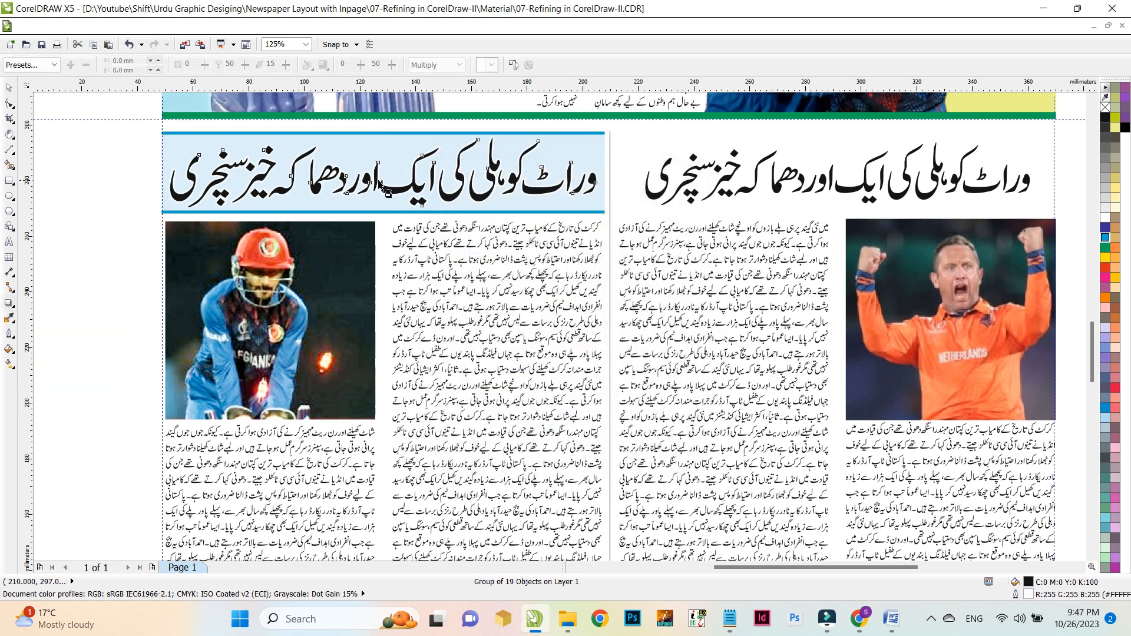
{"action": "left_click_drag", "start_coordinate": [363, 183], "coordinate": [383, 172]}
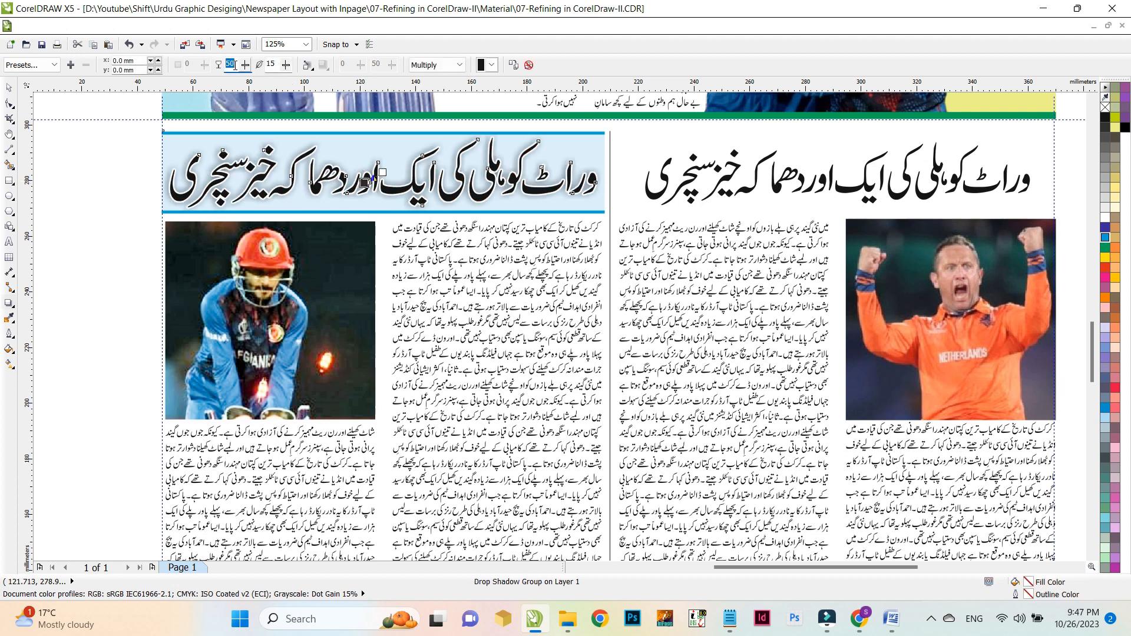
{"action": "left_click_drag", "start_coordinate": [264, 65], "coordinate": [287, 65]}
{"action": "type", "text": "7"}
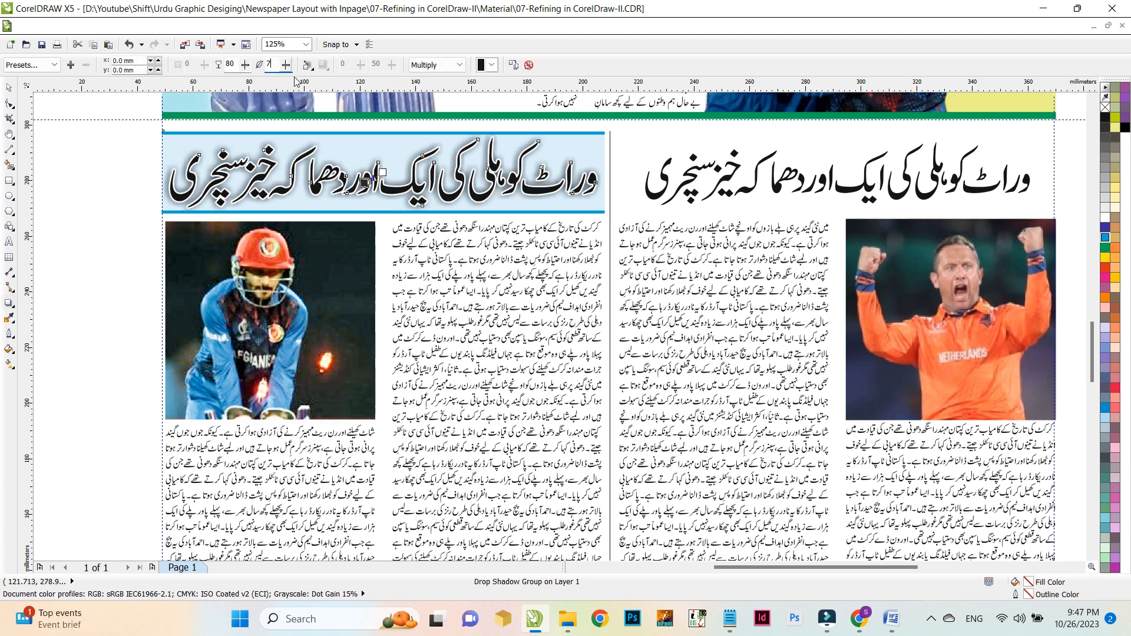
Set the headline shadow's feathering direction to Middle, its blend mode to Normal and its colour to white
{"action": "left_click", "coordinate": [308, 66]}
{"action": "left_click", "coordinate": [321, 138]}
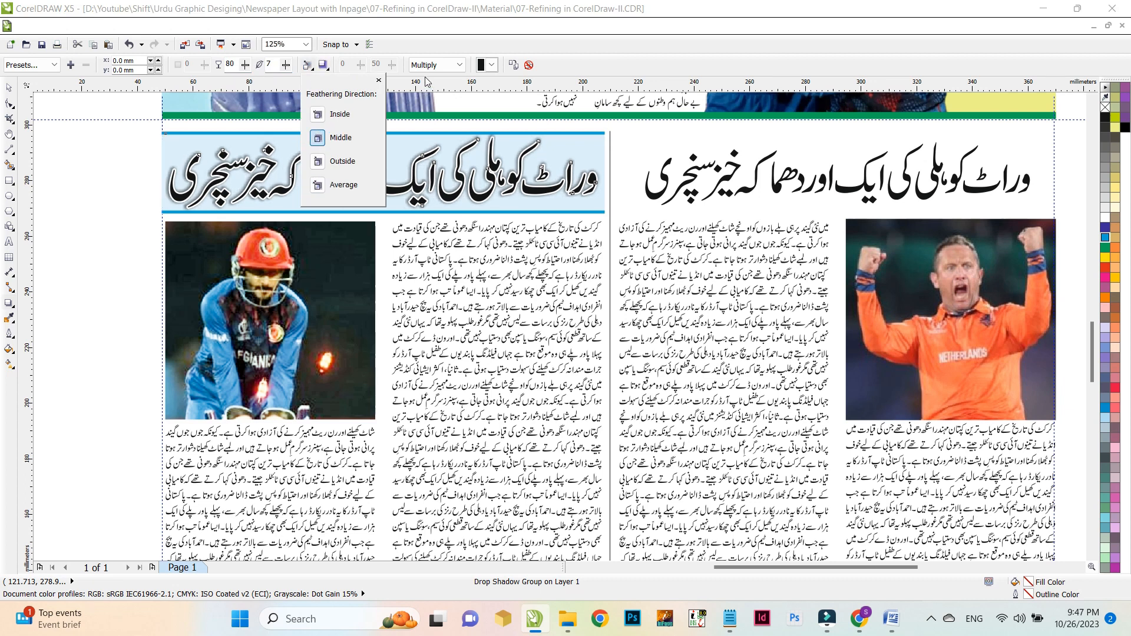
{"action": "left_click", "coordinate": [340, 166]}
{"action": "left_click", "coordinate": [439, 65]}
{"action": "left_click", "coordinate": [433, 78]}
{"action": "left_click", "coordinate": [492, 64]}
{"action": "left_click", "coordinate": [489, 111]}
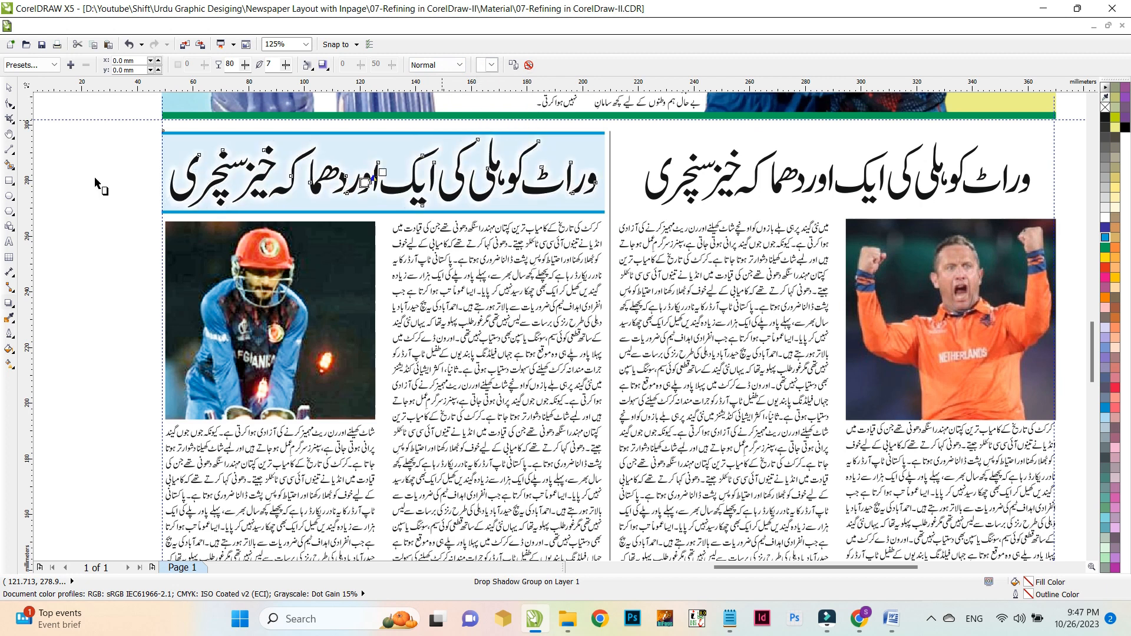
Fill the left headline's lettering with red
{"action": "left_click", "coordinate": [11, 103]}
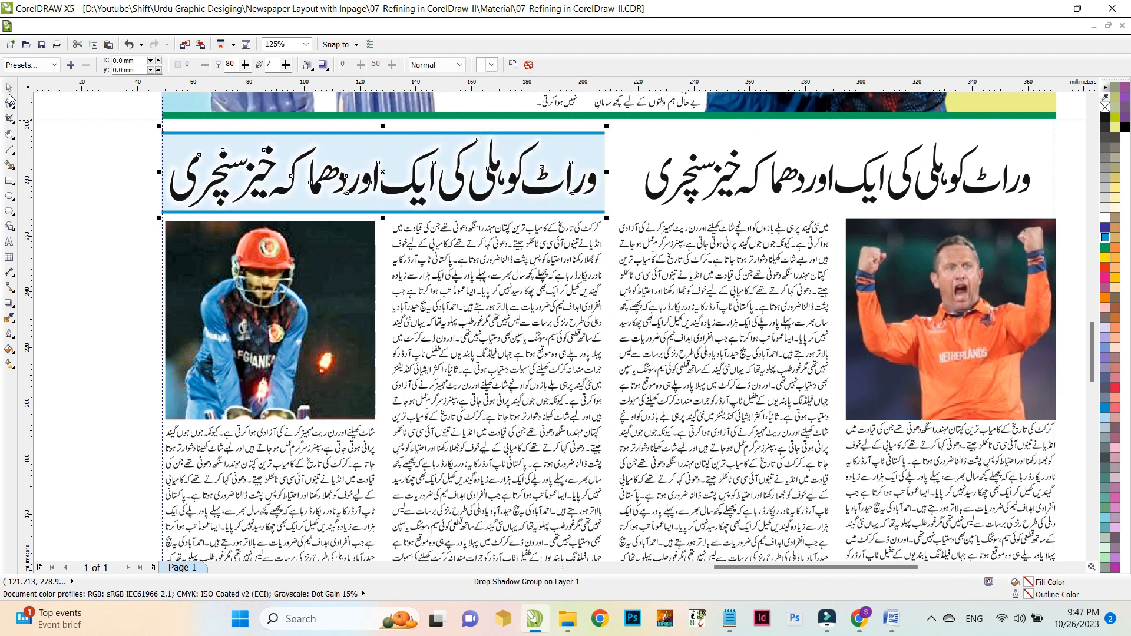
{"action": "left_click", "coordinate": [1105, 268]}
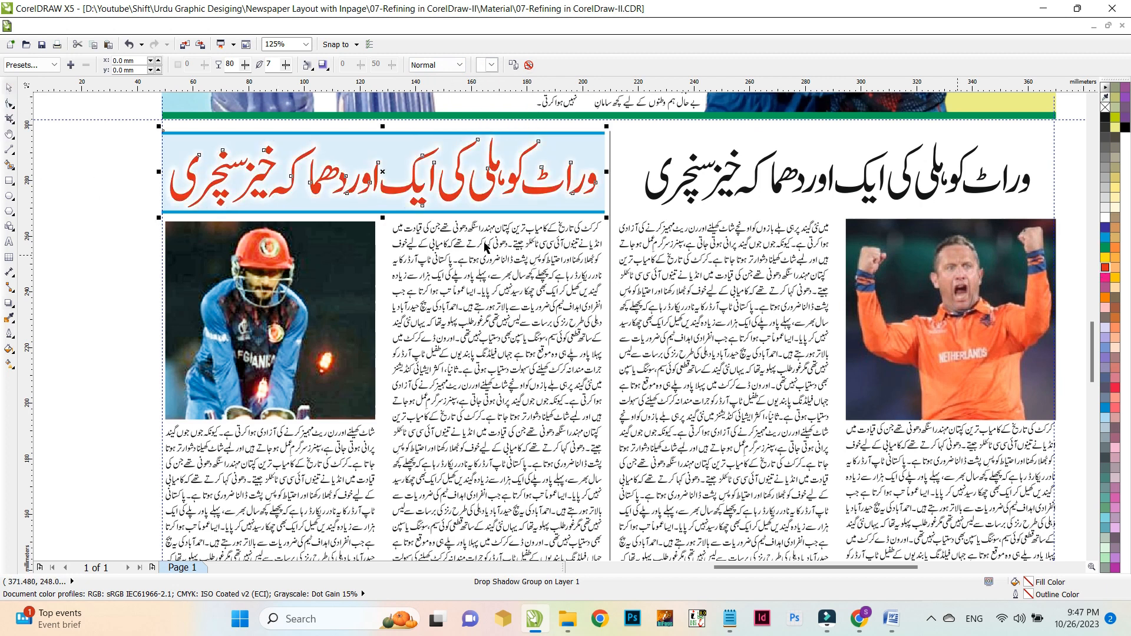
{"action": "left_click", "coordinate": [119, 211]}
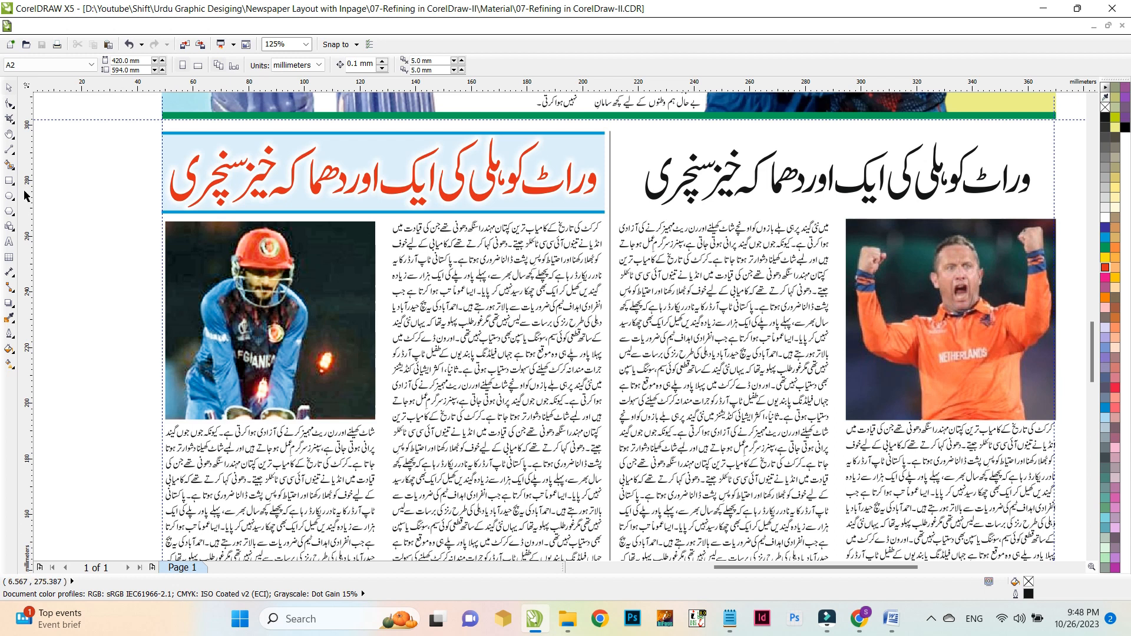
{"action": "key", "text": "h"}
{"action": "left_click_drag", "start_coordinate": [695, 224], "coordinate": [521, 225]}
{"action": "key", "text": "space"}
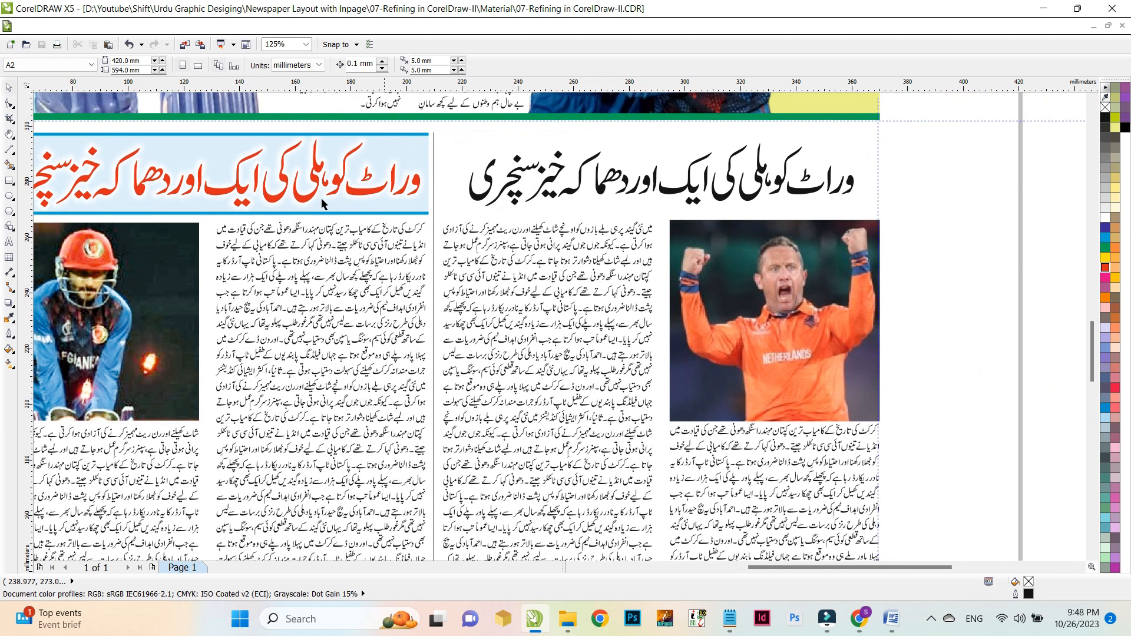
{"action": "left_click", "coordinate": [420, 151]}
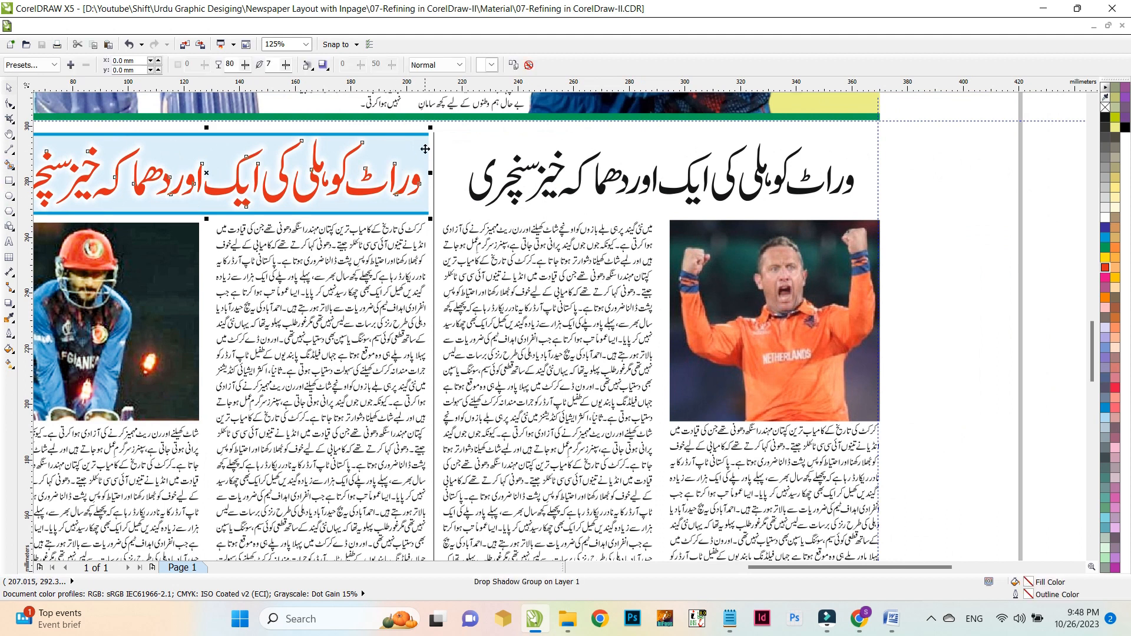
{"action": "left_click", "coordinate": [424, 135]}
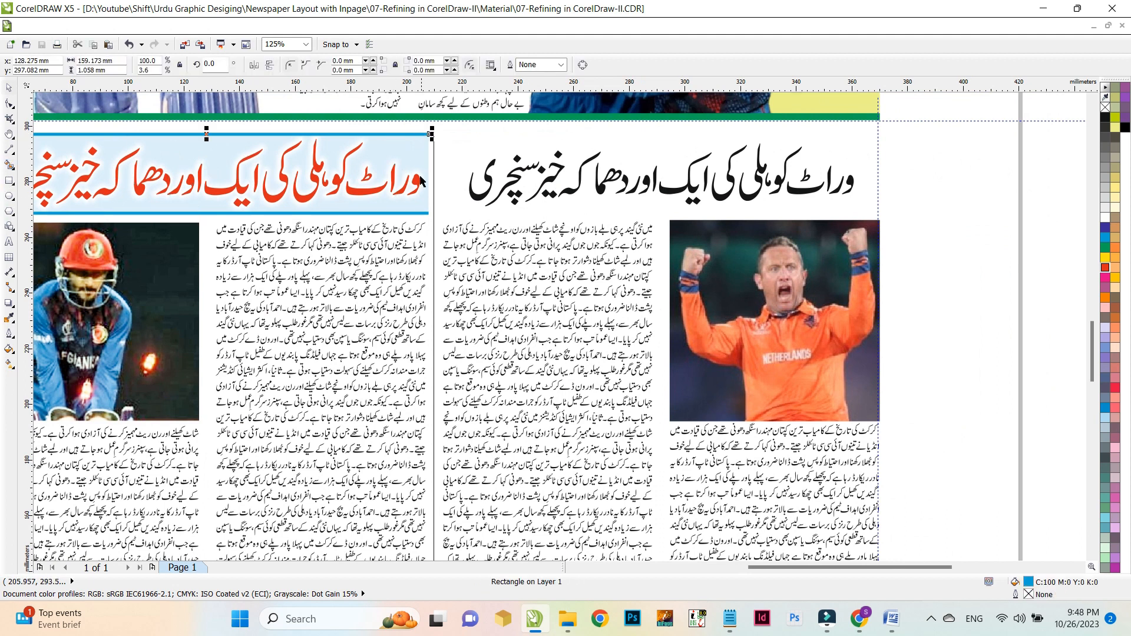
{"action": "left_click", "coordinate": [421, 214], "text": "shift"}
{"action": "left_click", "coordinate": [425, 208]}
{"action": "key", "text": "Escape"}
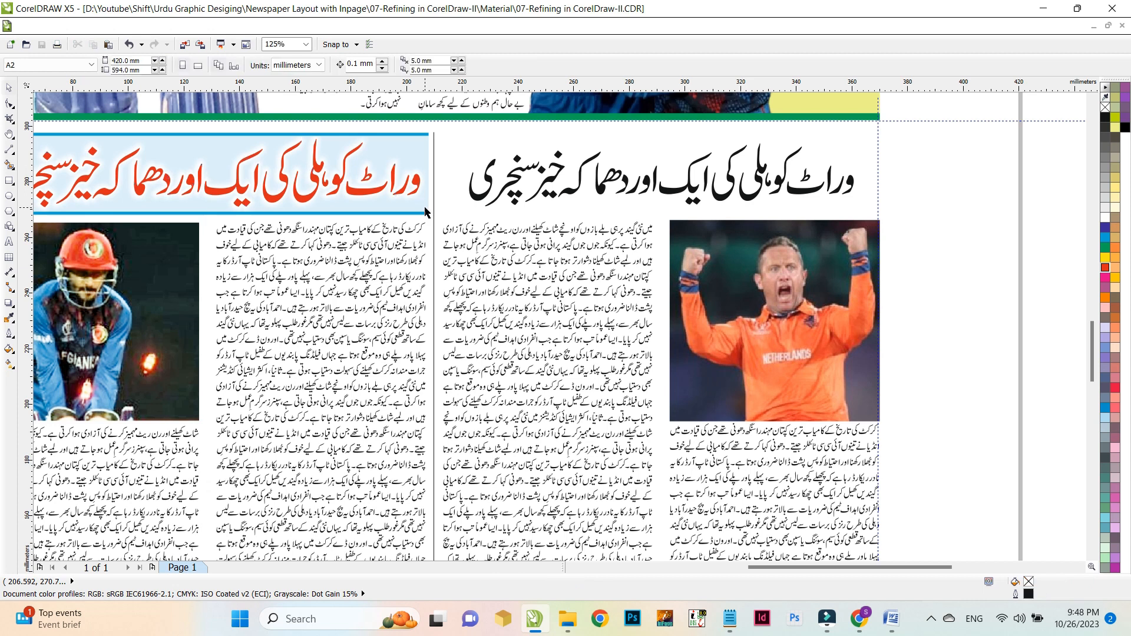
{"action": "key", "text": "ctrl+u"}
{"action": "key", "text": "Escape"}
{"action": "left_click", "coordinate": [415, 171]}
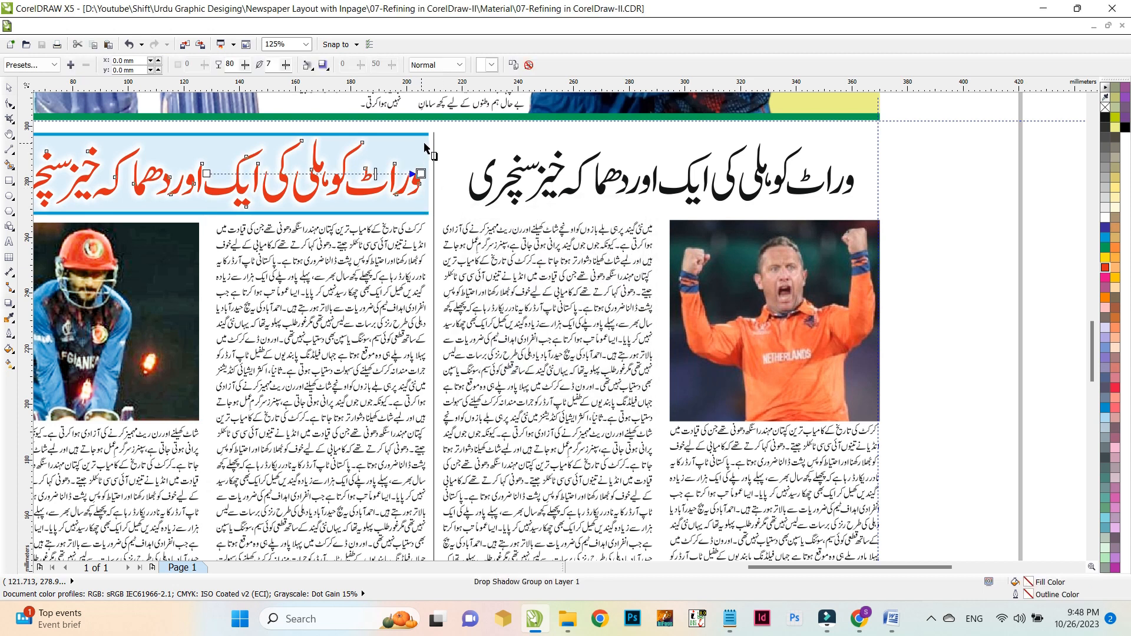
{"action": "key", "text": "space"}
{"action": "key", "text": "space"}
{"action": "left_click", "coordinate": [9, 87]}
{"action": "left_click", "coordinate": [525, 144]}
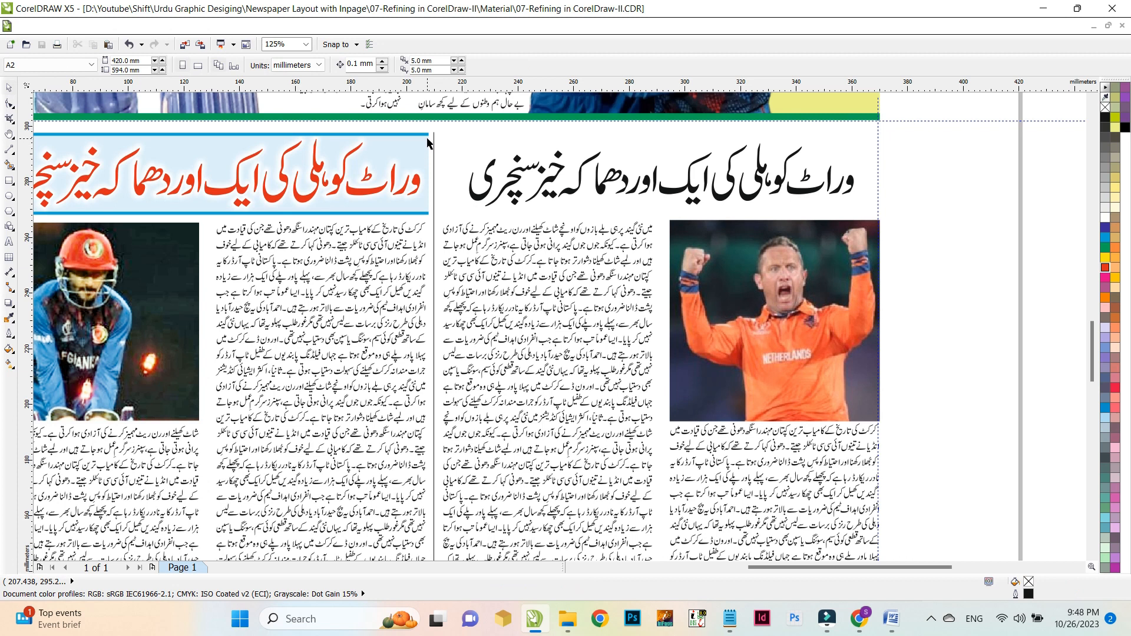
Copy the left headline's pale box and cyan strips behind the right headline, narrowed to about 156 mm to meet the page margin
{"action": "left_click", "coordinate": [428, 143]}
{"action": "left_click_drag", "start_coordinate": [335, 159], "coordinate": [620, 160]}
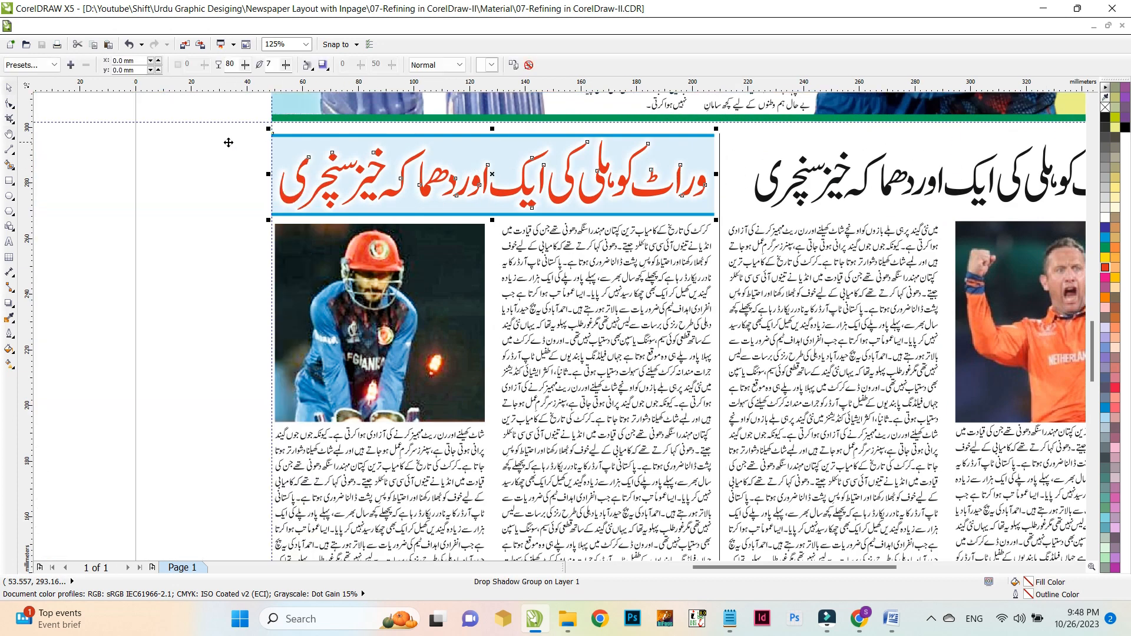
{"action": "left_click_drag", "start_coordinate": [257, 130], "coordinate": [720, 220]}
{"action": "left_click", "coordinate": [699, 188], "text": "shift"}
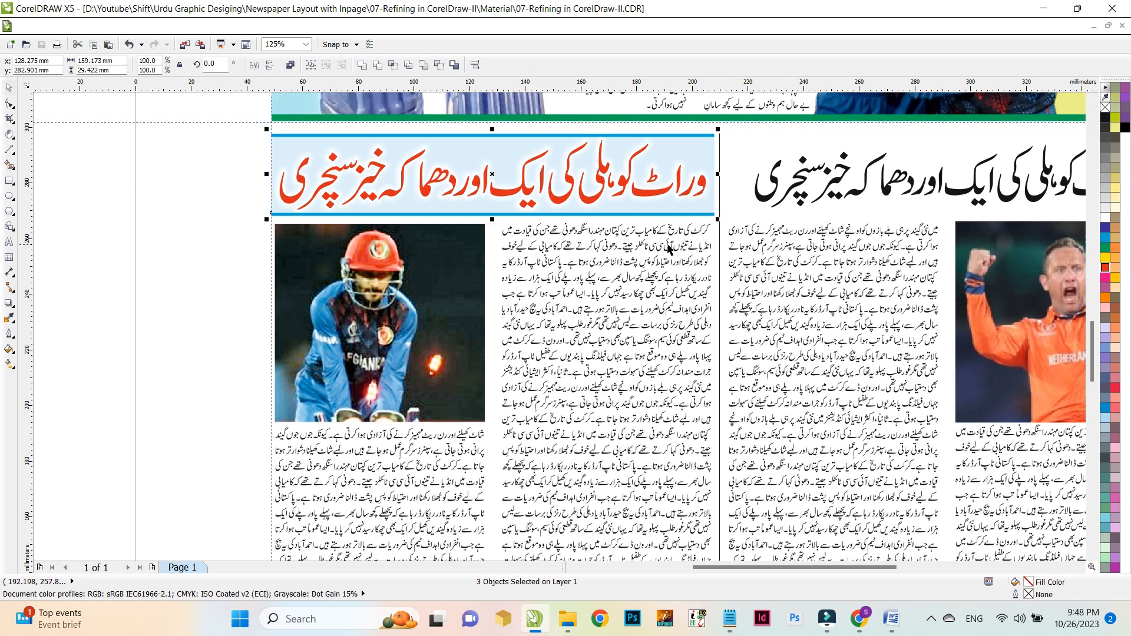
{"action": "left_click_drag", "start_coordinate": [291, 223], "coordinate": [748, 213]}
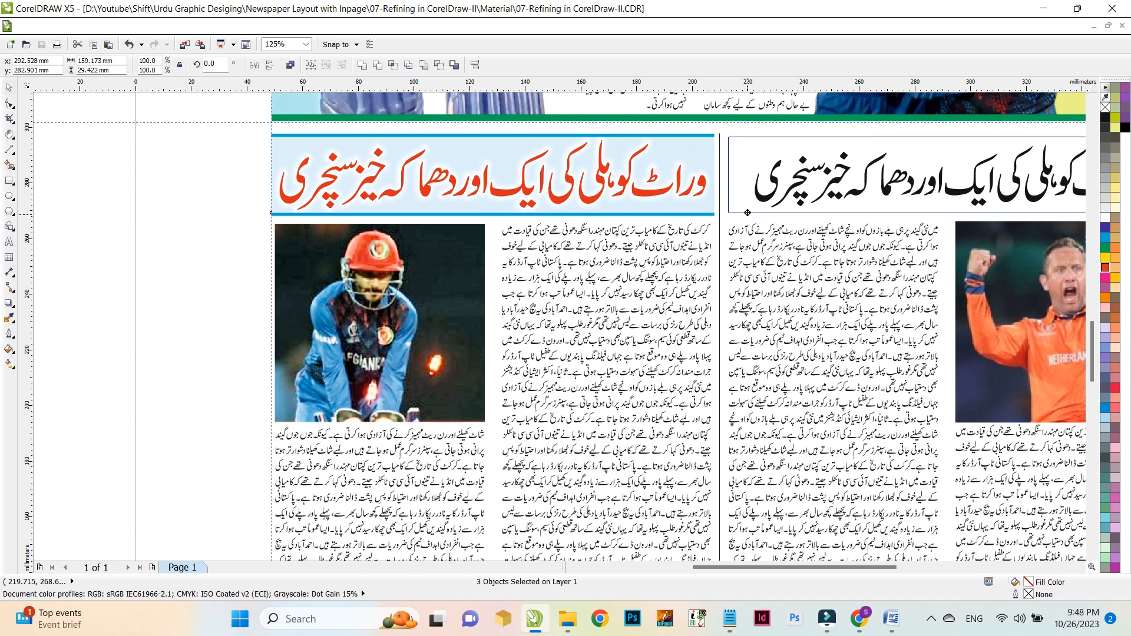
{"action": "left_click_drag", "start_coordinate": [747, 213], "coordinate": [747, 213]}
{"action": "scroll", "coordinate": [531, 218], "scroll_direction": "right", "scroll_amount": 5}
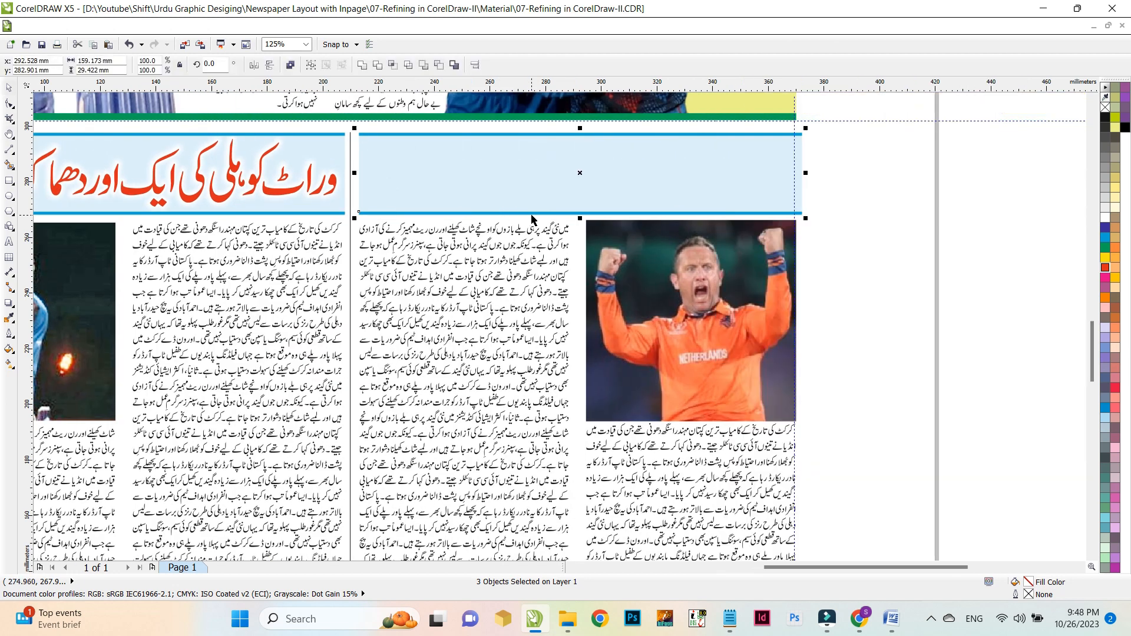
{"action": "left_click_drag", "start_coordinate": [806, 176], "coordinate": [798, 180]}
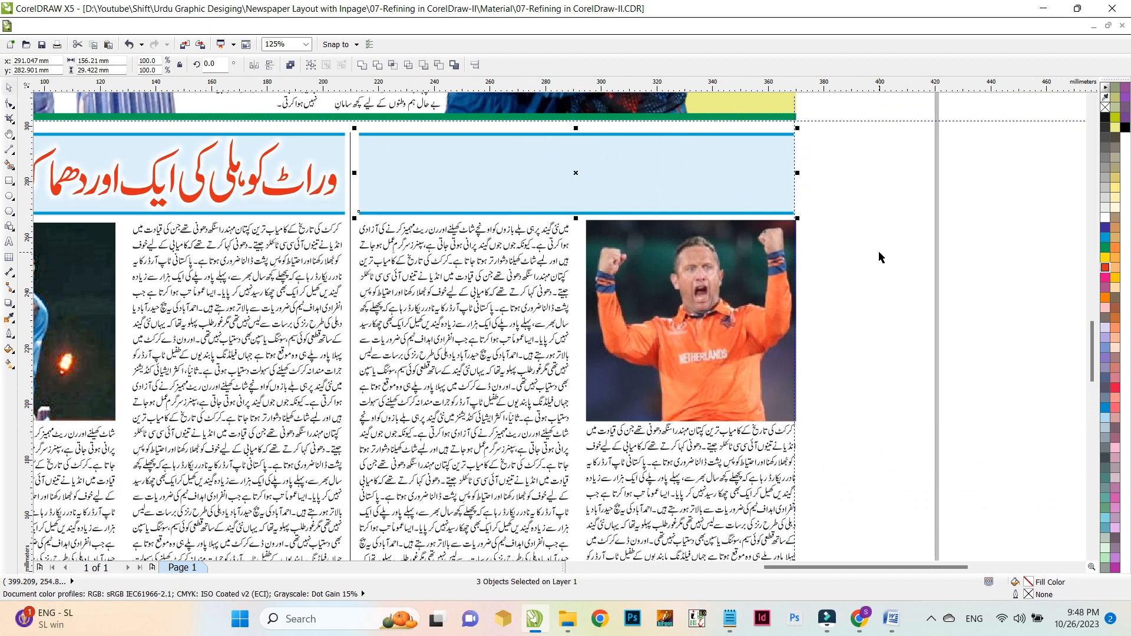
{"action": "left_click", "coordinate": [842, 285]}
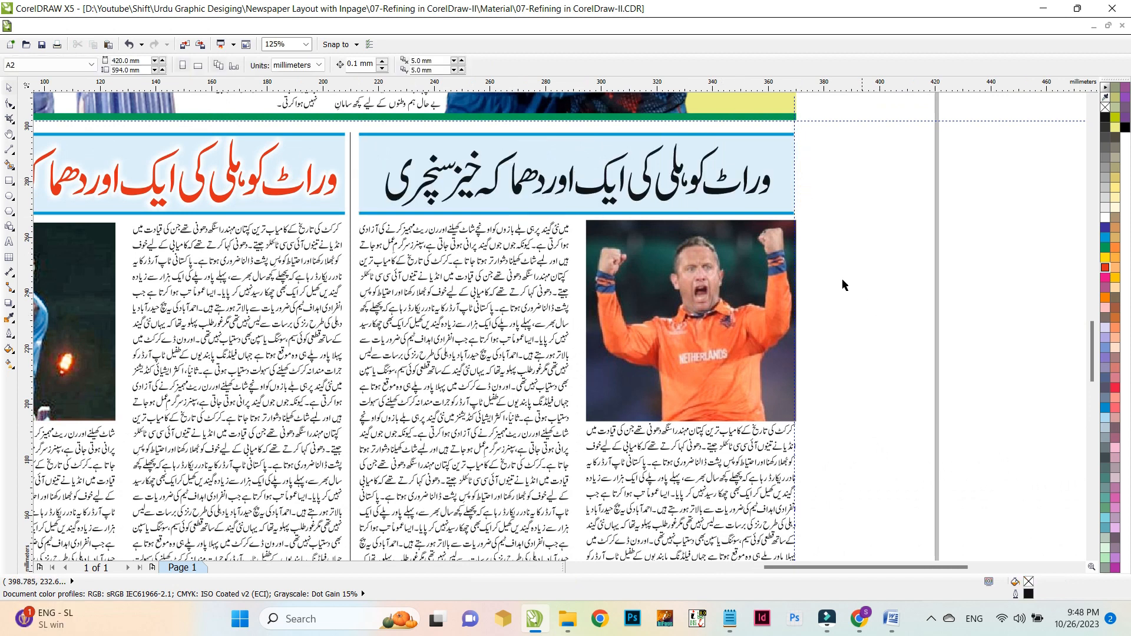
Set the right headline box's uniform fill to a pale CMYK pink of C 0, M 18, Y 0, K 0
{"action": "left_click", "coordinate": [787, 181]}
{"action": "left_click", "coordinate": [1105, 277]}
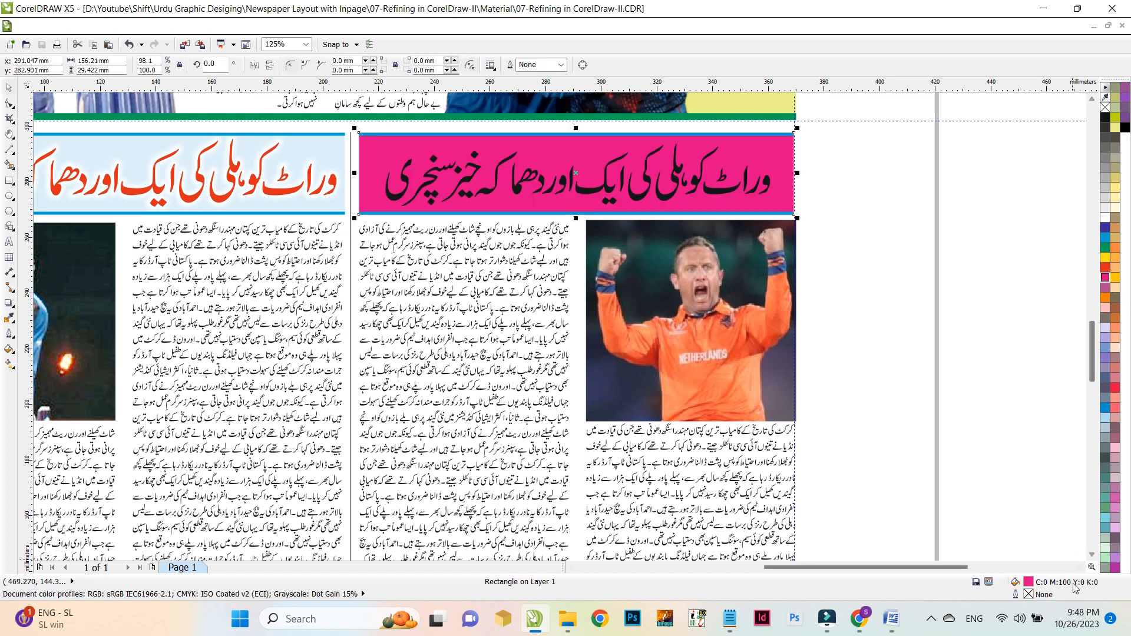
{"action": "double_click", "coordinate": [1029, 583]}
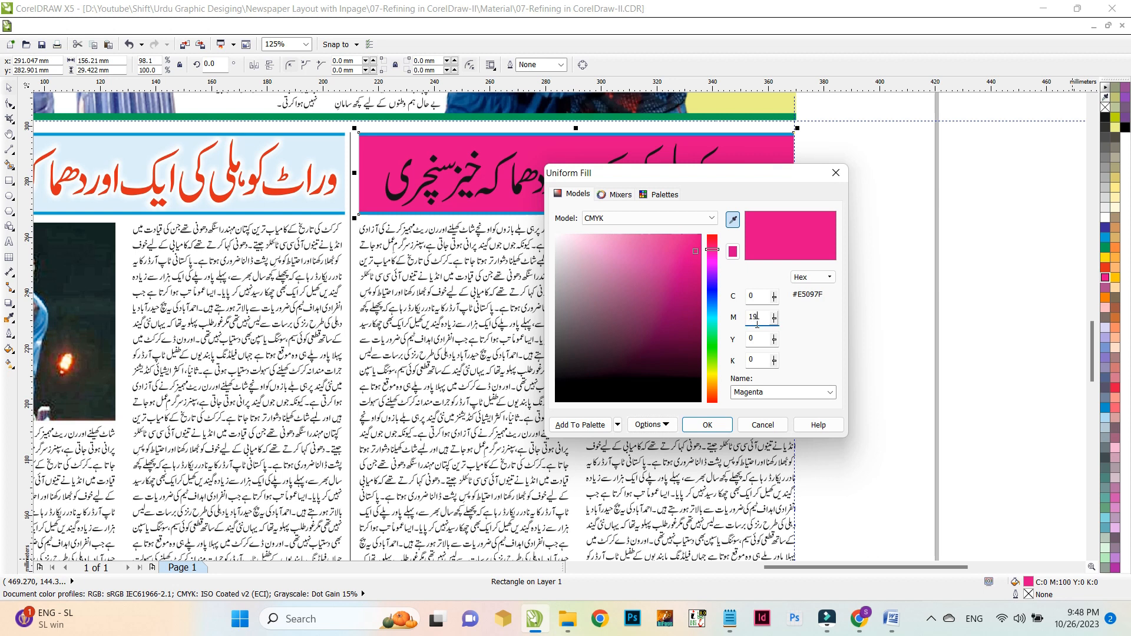
{"action": "key", "text": "Return"}
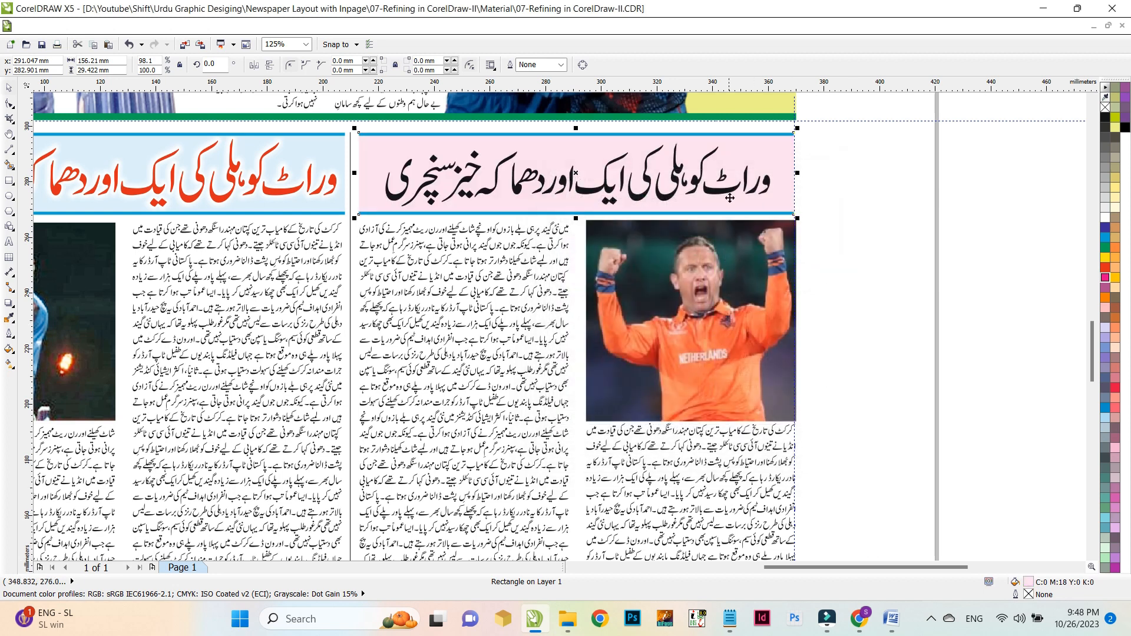
Fill the two strips along the right headline box's edges with magenta
{"action": "left_click", "coordinate": [730, 136], "text": "shift"}
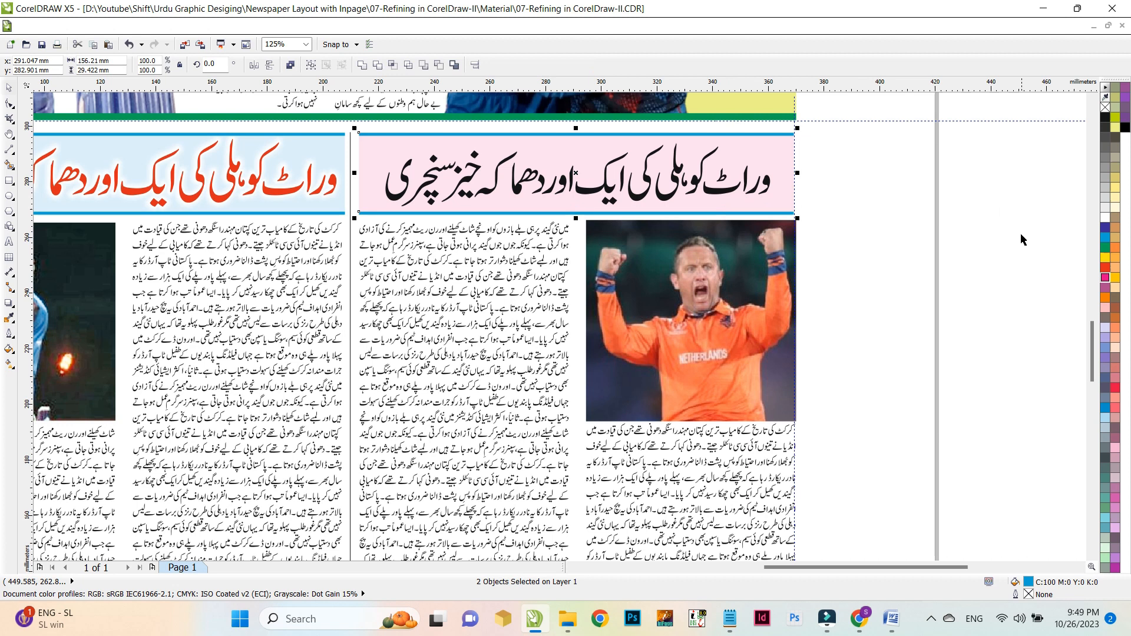
{"action": "left_click", "coordinate": [1106, 277]}
{"action": "left_click", "coordinate": [923, 231]}
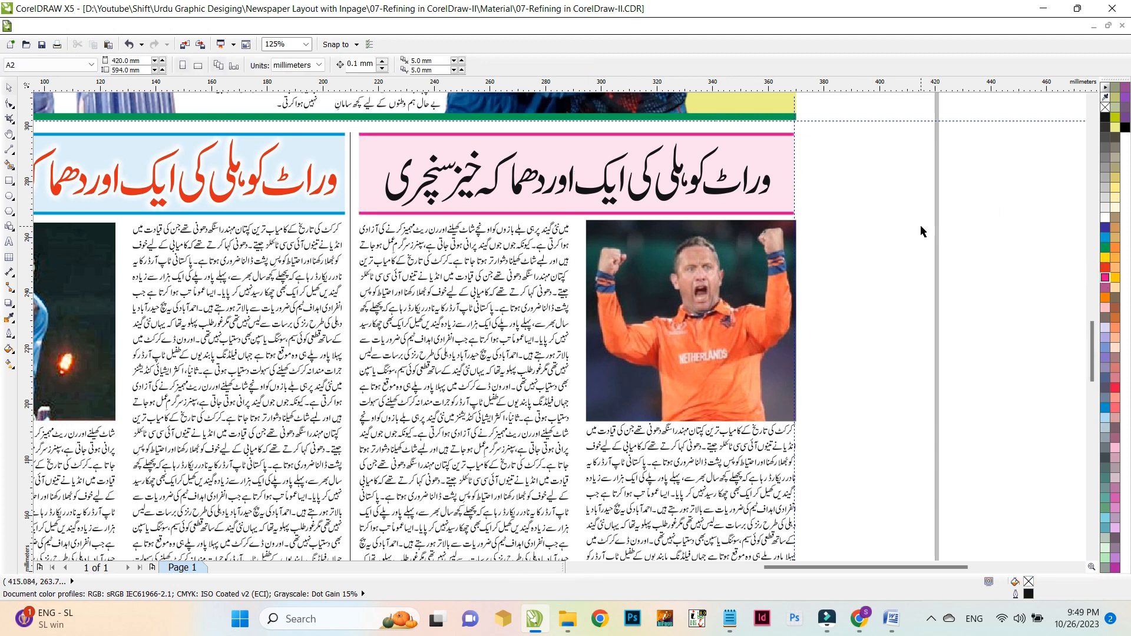
Group the right headline's letters, centred in the pink box, and enlarge them to about 147 × 24 mm
{"action": "left_click_drag", "start_coordinate": [828, 133], "coordinate": [374, 225]}
{"action": "key", "text": "ctrl+g"}
{"action": "left_click_drag", "start_coordinate": [770, 212], "coordinate": [795, 217]}
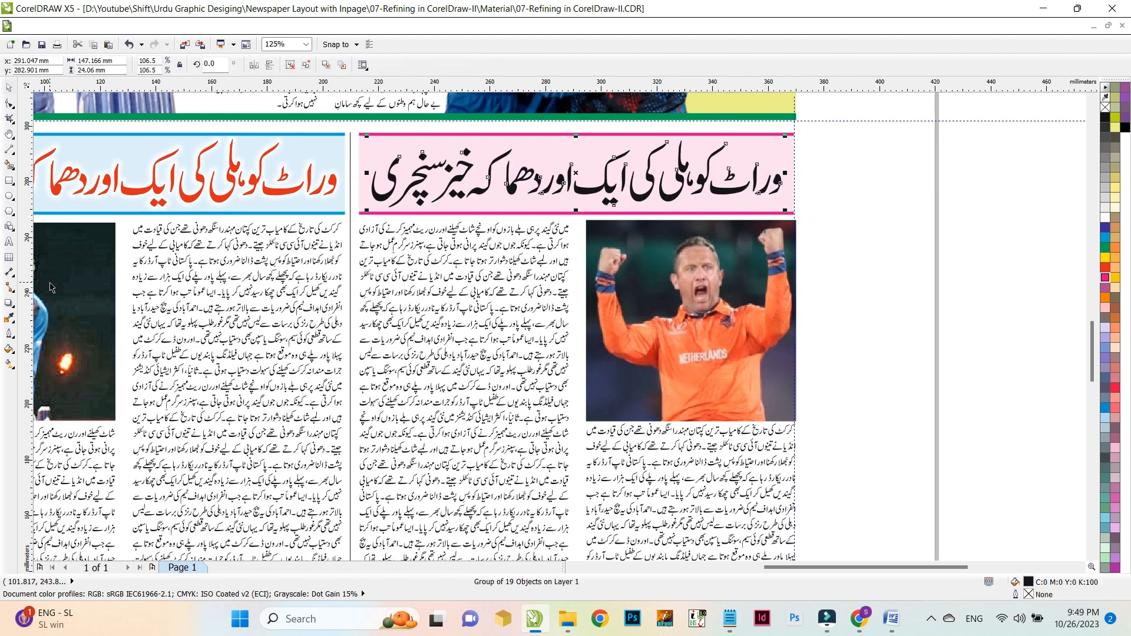
Give the right headline's letters a white 3 pt outline with rounded corners and caps, placed behind the fill and scaled with the image
{"action": "key", "text": "F12"}
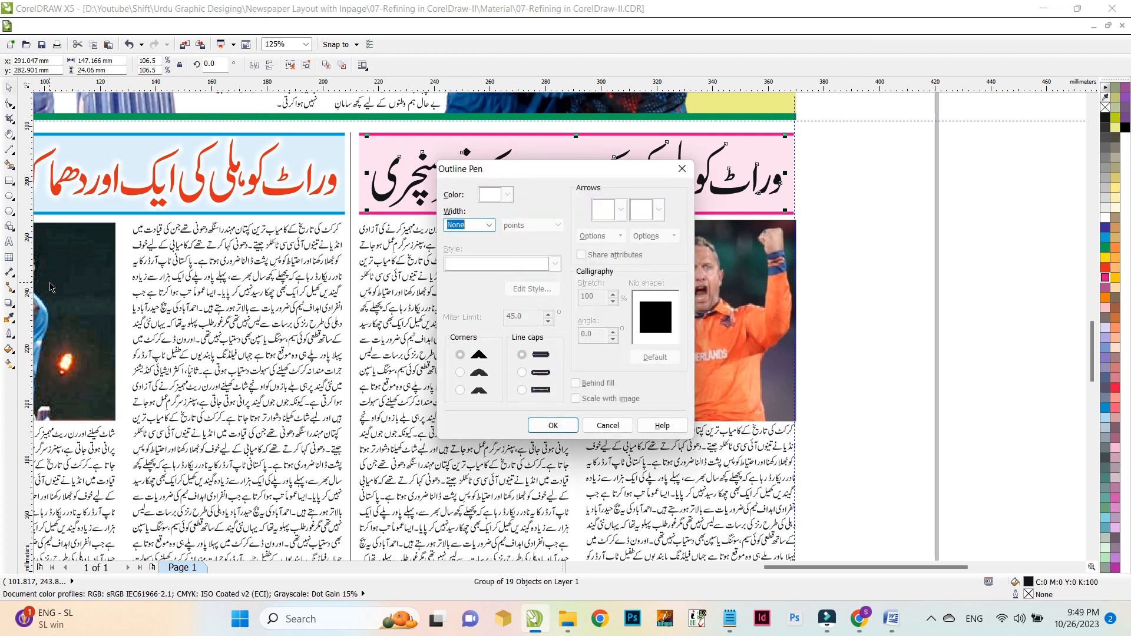
{"action": "left_click", "coordinate": [489, 226]}
{"action": "left_click", "coordinate": [465, 313]}
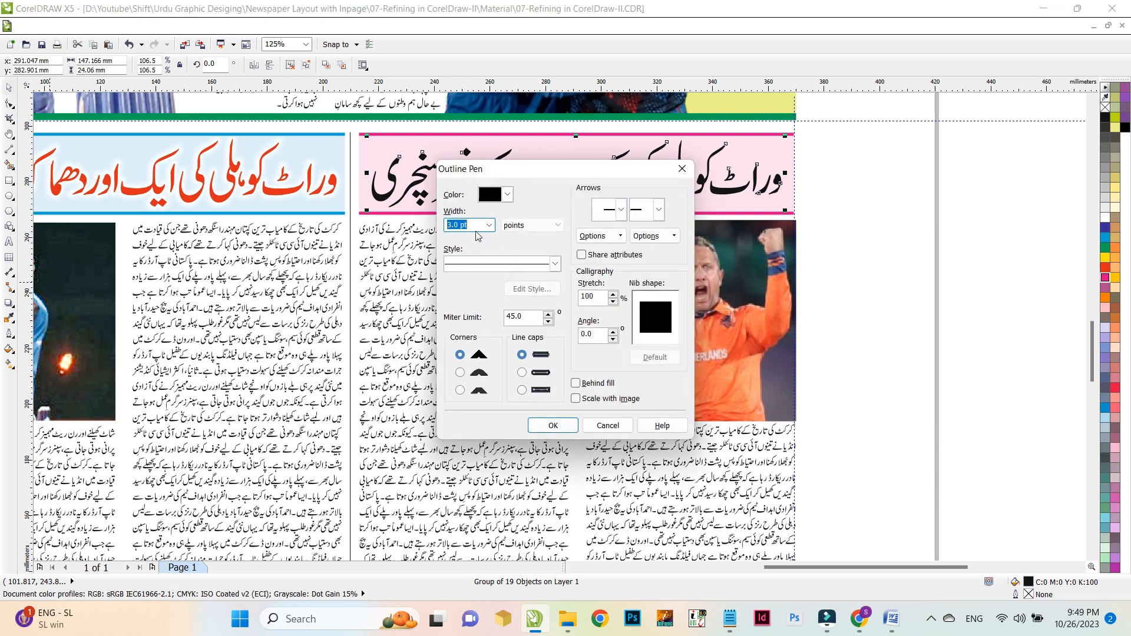
{"action": "left_click", "coordinate": [507, 194]}
{"action": "left_click", "coordinate": [522, 220]}
{"action": "left_click", "coordinate": [460, 373]}
{"action": "left_click", "coordinate": [522, 372]}
{"action": "left_click", "coordinate": [576, 383]}
{"action": "left_click", "coordinate": [575, 398]}
{"action": "left_click", "coordinate": [666, 358]}
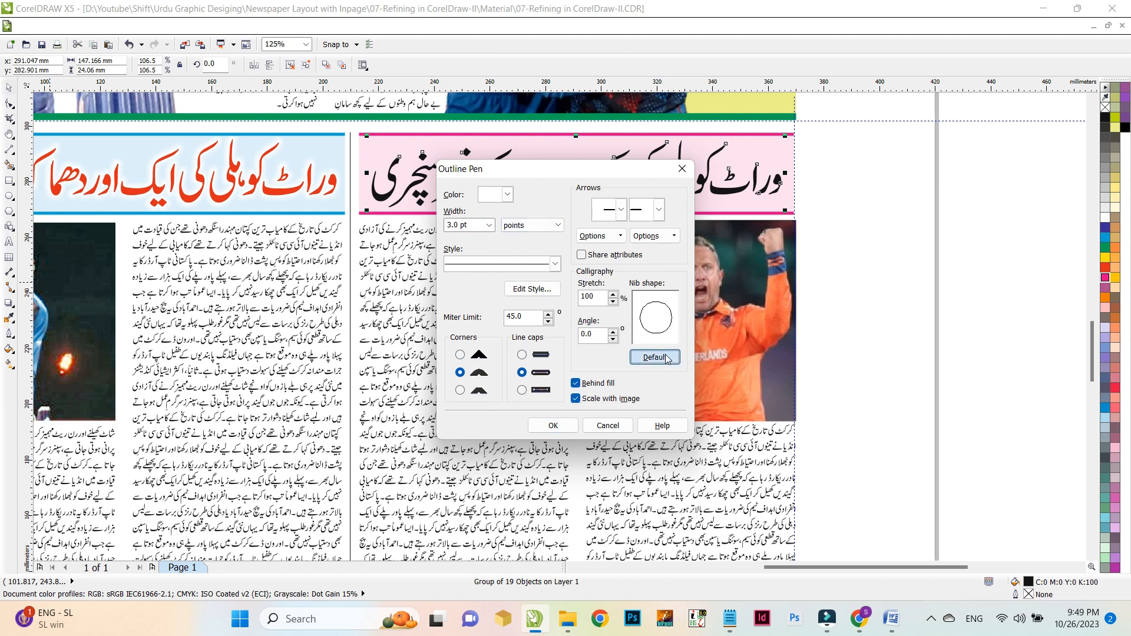
{"action": "left_click", "coordinate": [553, 425]}
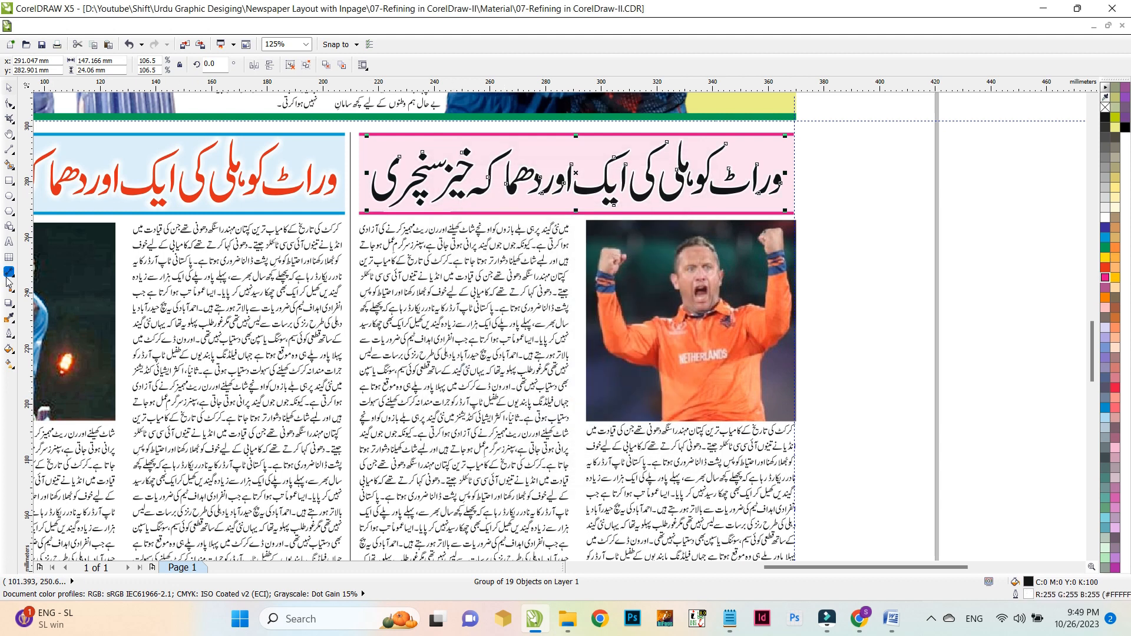
Add a stronger black drop shadow directly behind the right headline's letters, with a feathering of 8
{"action": "left_click", "coordinate": [10, 304]}
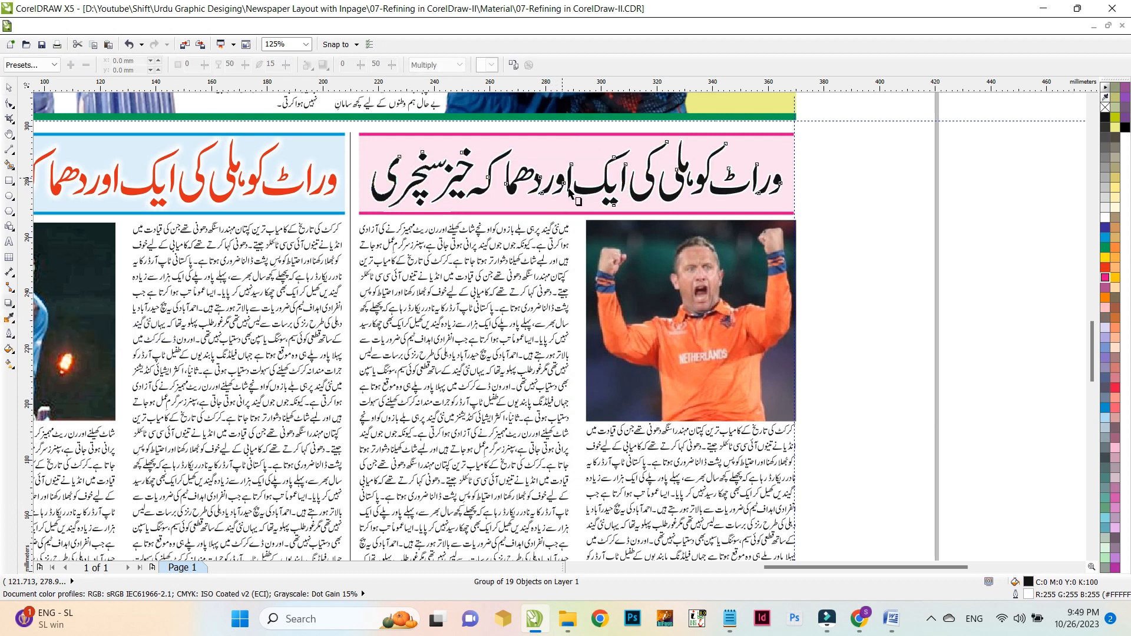
{"action": "left_click_drag", "start_coordinate": [575, 174], "coordinate": [561, 177]}
{"action": "double_click", "coordinate": [231, 64]}
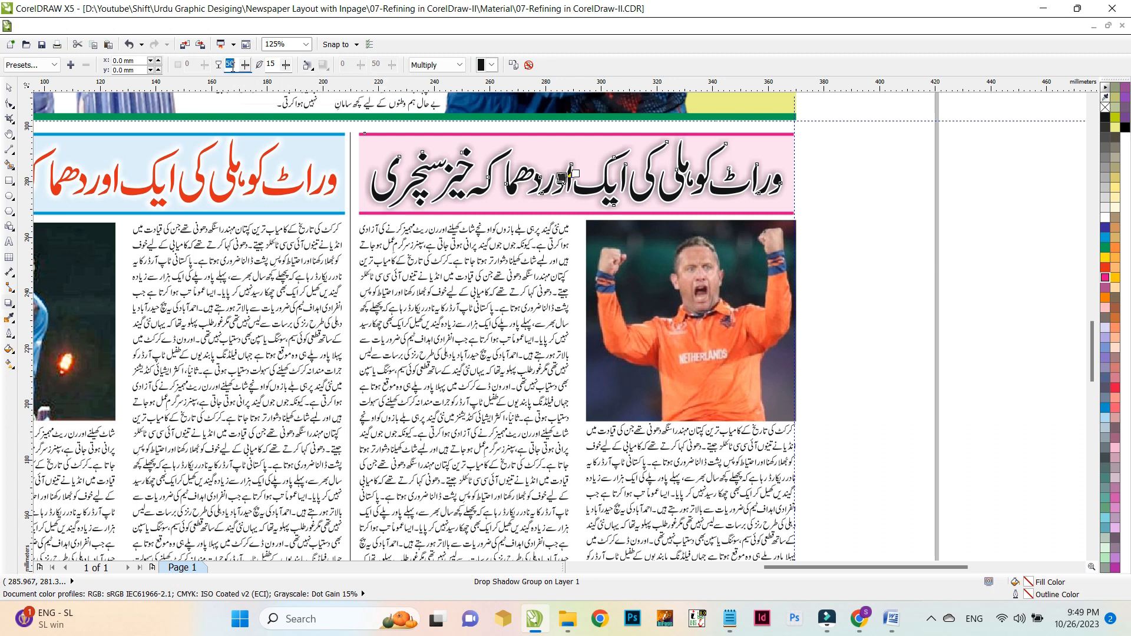
{"action": "key", "text": "Tab"}
{"action": "type", "text": "8"}
{"action": "key", "text": "Return"}
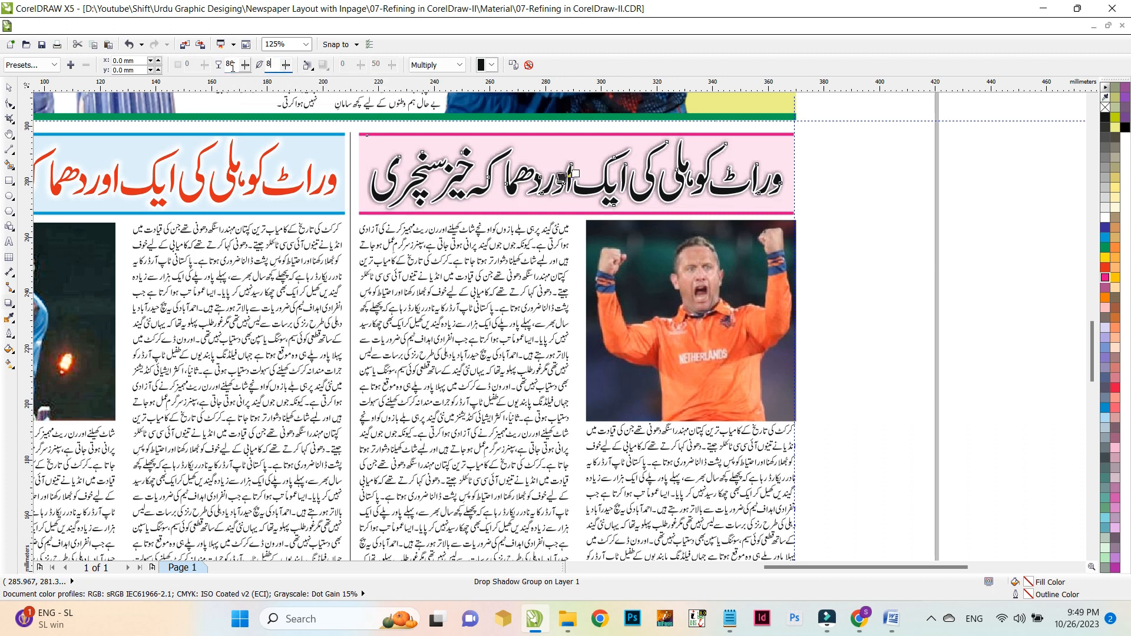
{"action": "left_click", "coordinate": [436, 65]}
{"action": "left_click", "coordinate": [424, 76]}
{"action": "left_click", "coordinate": [9, 89]}
{"action": "left_click", "coordinate": [876, 219]}
Set the outline of the frame around the bottom article to 12 pt and colour it orange
{"action": "scroll", "coordinate": [779, 170], "scroll_direction": "down", "scroll_amount": 1}
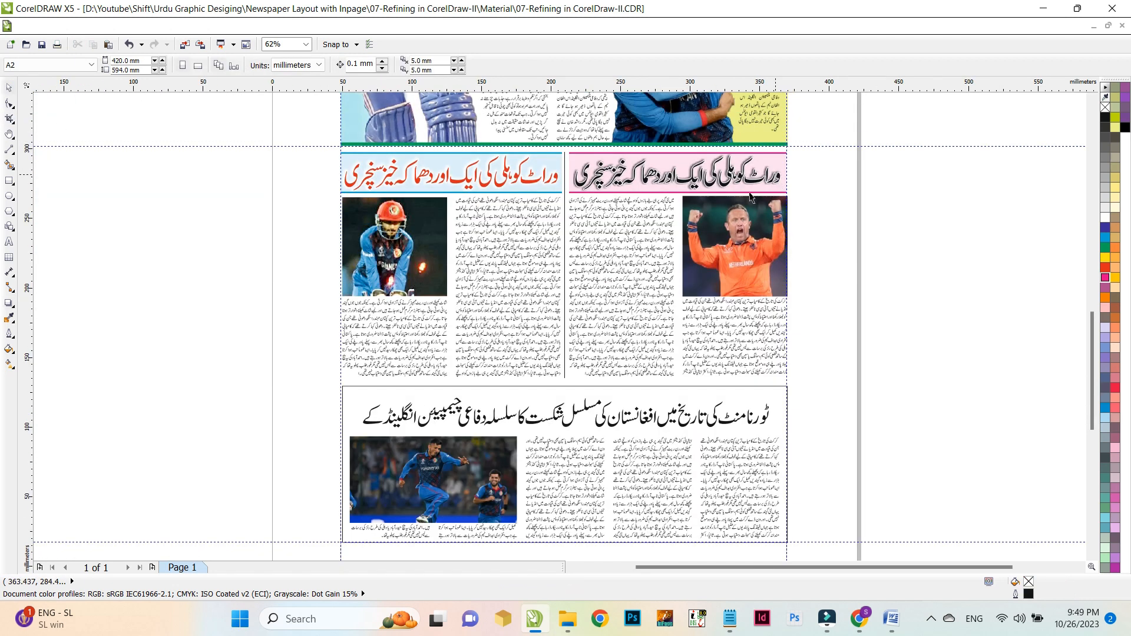
{"action": "scroll", "coordinate": [475, 232], "scroll_direction": "down", "scroll_amount": 2}
{"action": "left_click", "coordinate": [354, 253]}
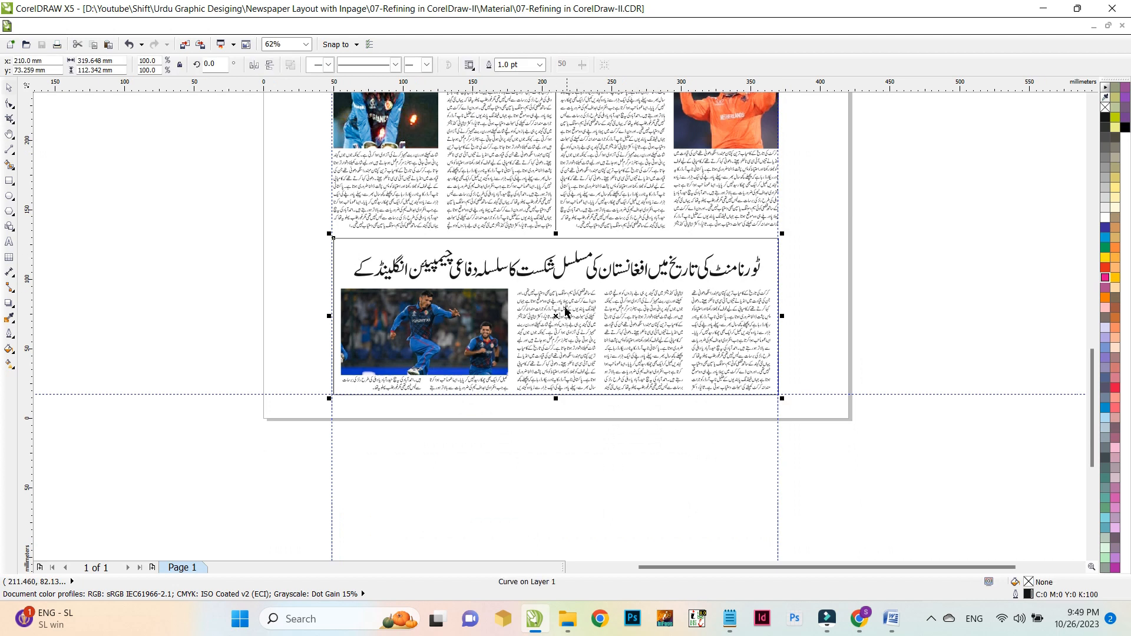
{"action": "scroll", "coordinate": [494, 376], "scroll_direction": "up", "scroll_amount": 1}
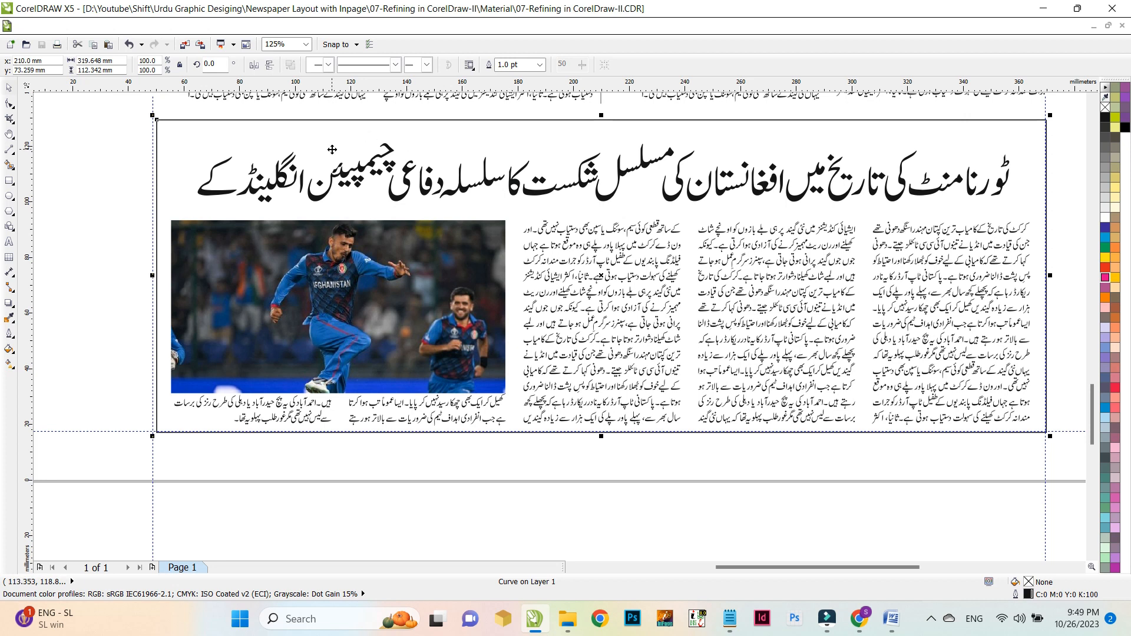
{"action": "double_click", "coordinate": [505, 64]}
{"action": "type", "text": "12"}
{"action": "key", "text": "Return"}
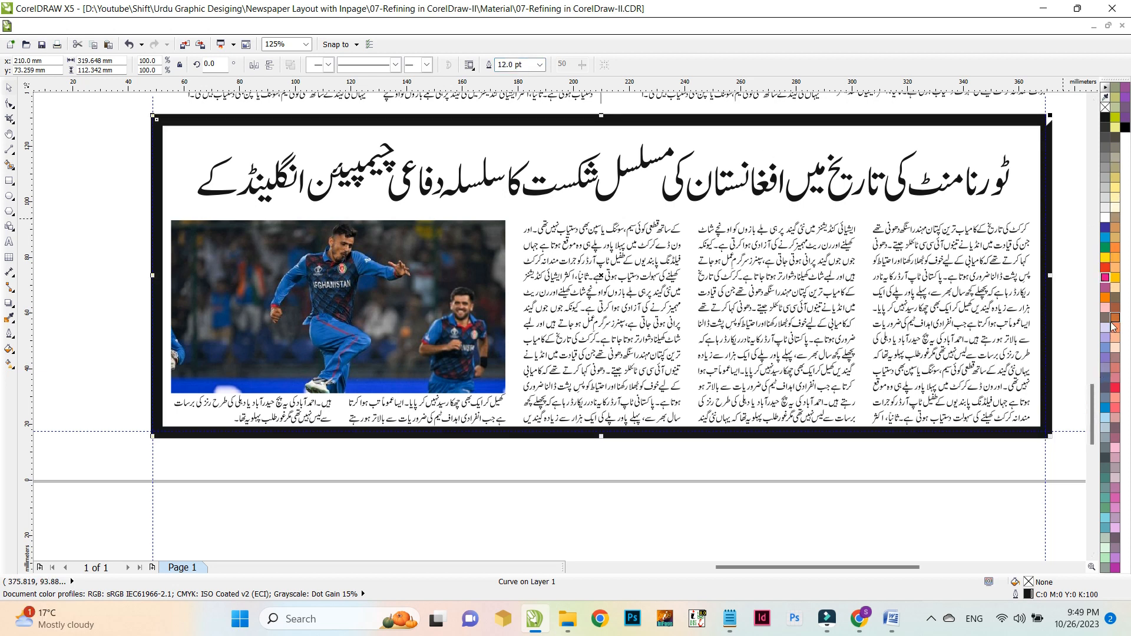
{"action": "right_click", "coordinate": [1105, 297]}
Shrink the orange frame to about 317 × 109 mm so its border stays inside the margin guides
{"action": "left_click_drag", "start_coordinate": [1050, 275], "coordinate": [1045, 277]}
{"action": "left_click_drag", "start_coordinate": [598, 439], "coordinate": [596, 431]}
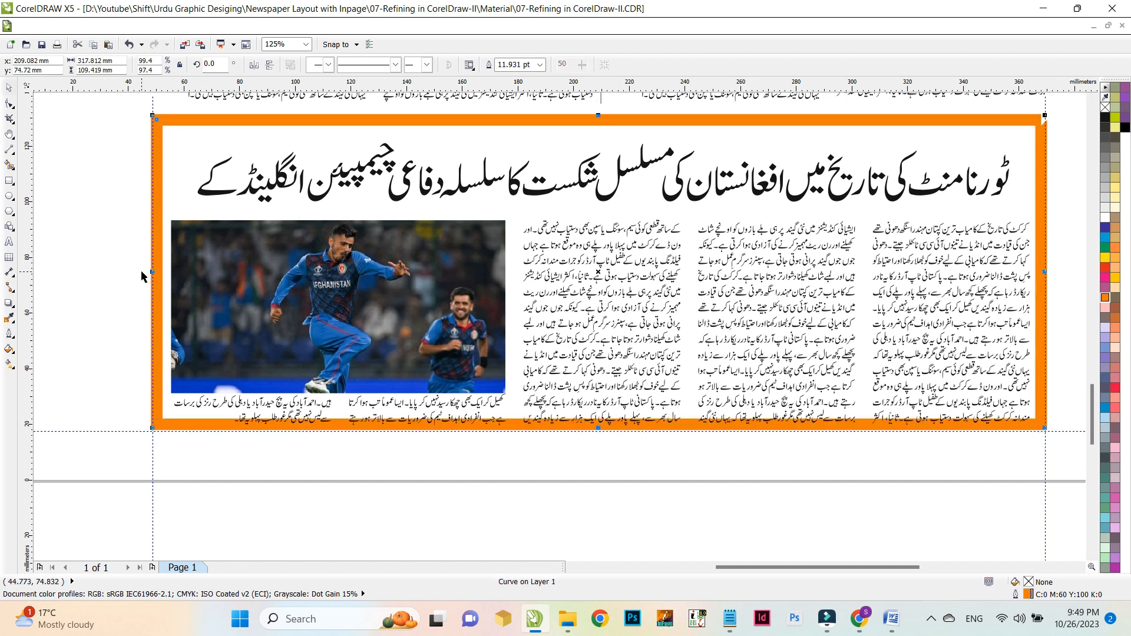
{"action": "left_click_drag", "start_coordinate": [152, 273], "coordinate": [155, 273]}
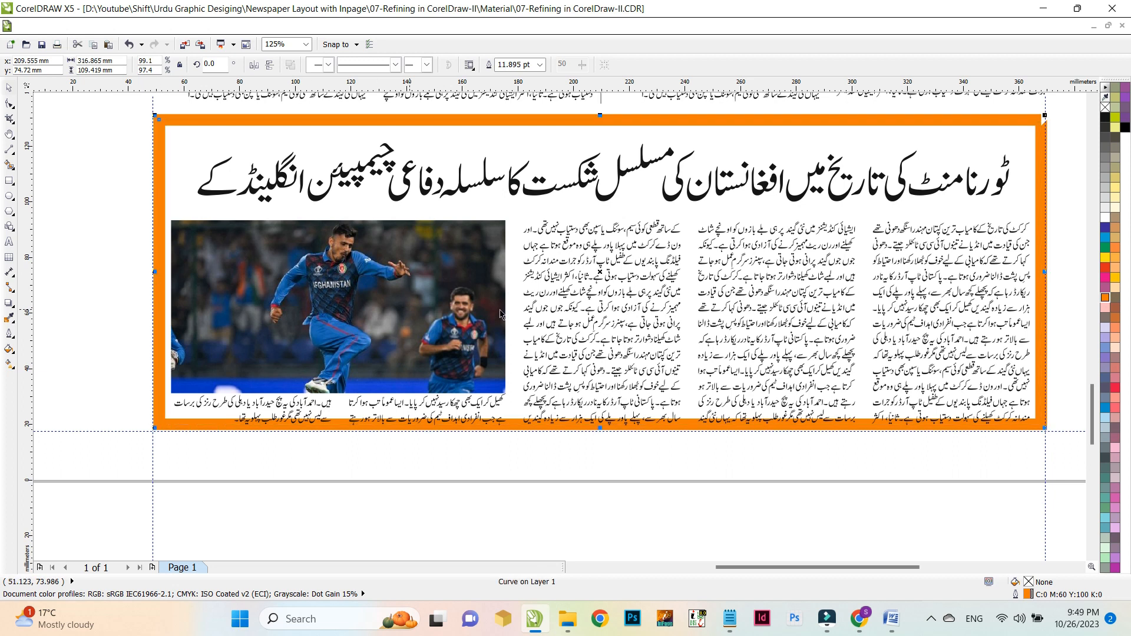
{"action": "left_click", "coordinate": [1002, 484]}
Group the bottom article's photo and text columns, scale the group to about 299 × 72 mm, and centre it inside the orange frame
{"action": "left_click_drag", "start_coordinate": [1074, 471], "coordinate": [143, 215]}
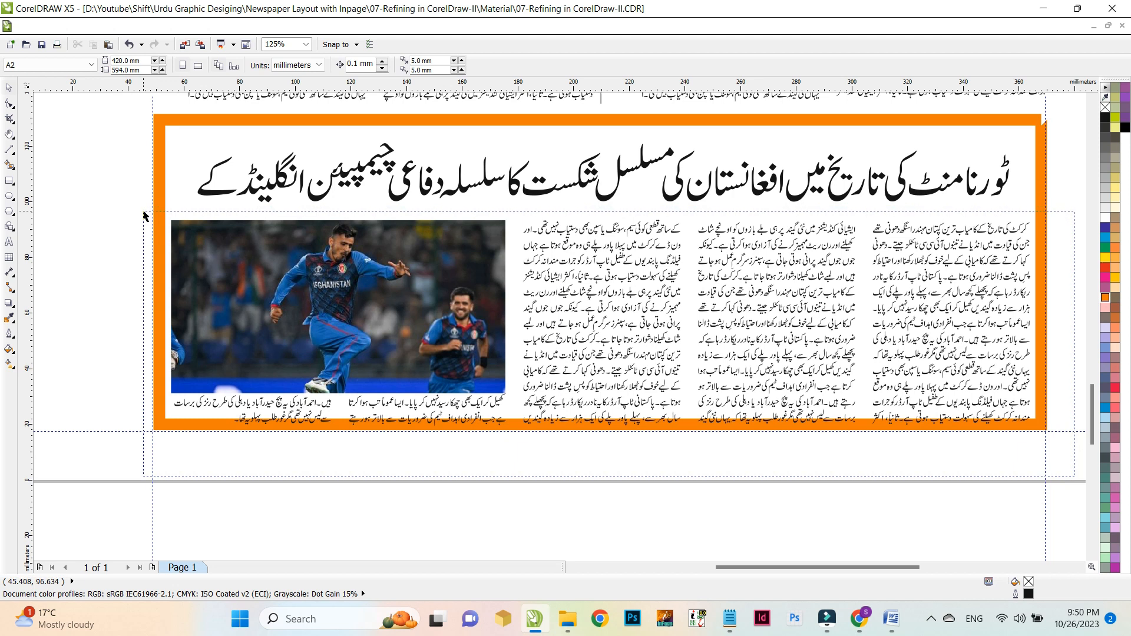
{"action": "left_click_drag", "start_coordinate": [143, 215], "coordinate": [143, 215]}
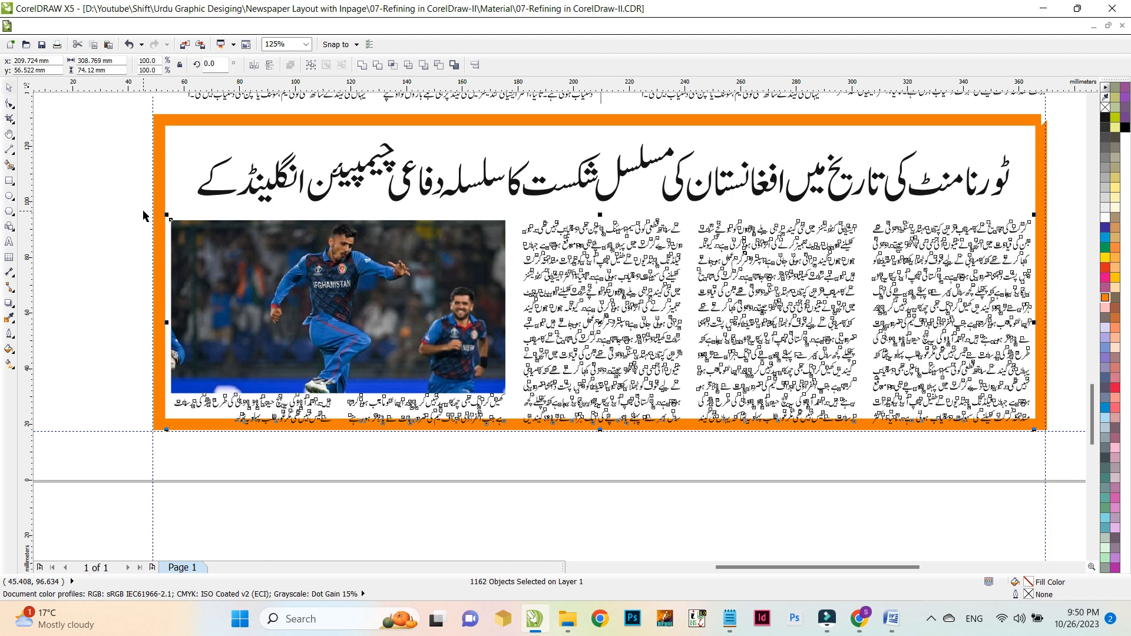
{"action": "key", "text": "ctrl+g"}
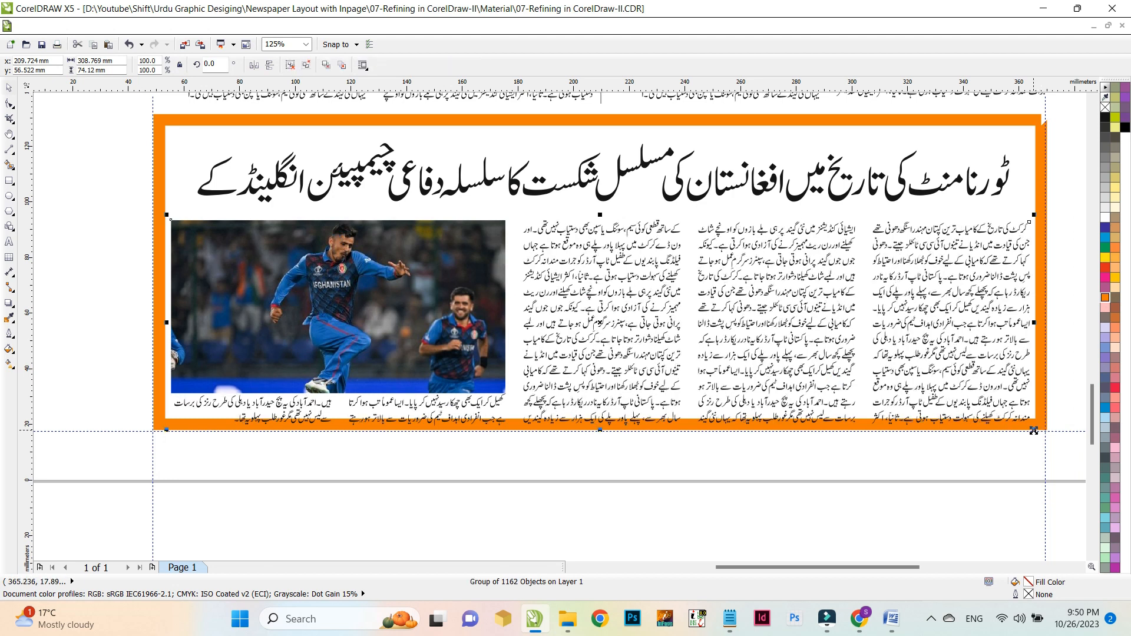
{"action": "left_click_drag", "start_coordinate": [1035, 430], "coordinate": [1019, 418]}
{"action": "key", "text": "Up"}
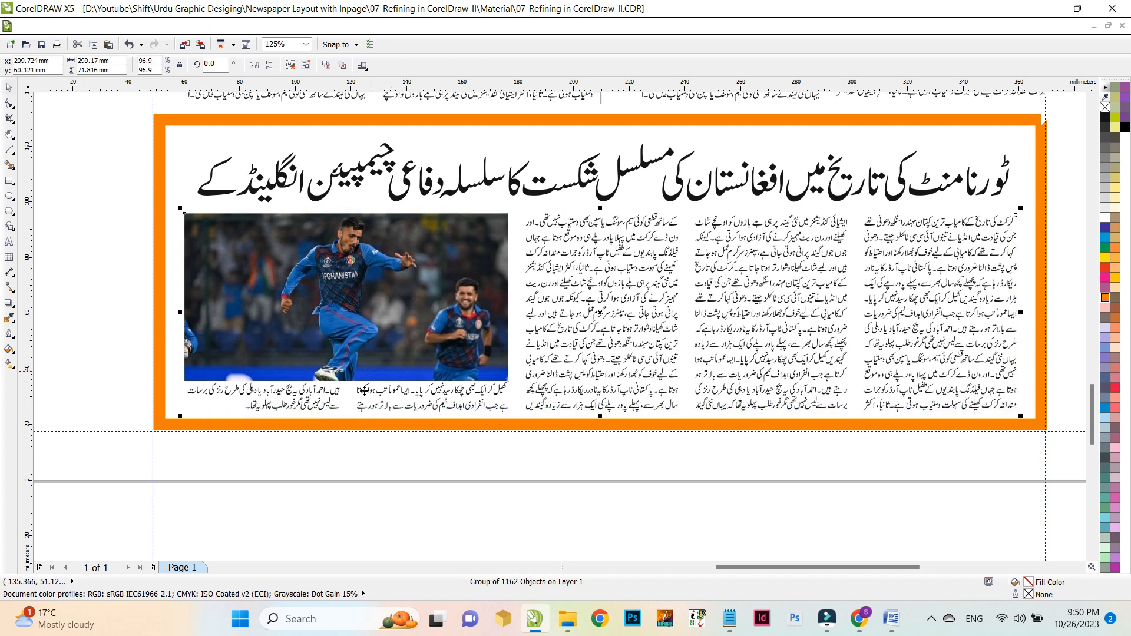
{"action": "left_click", "coordinate": [352, 426], "text": "shift"}
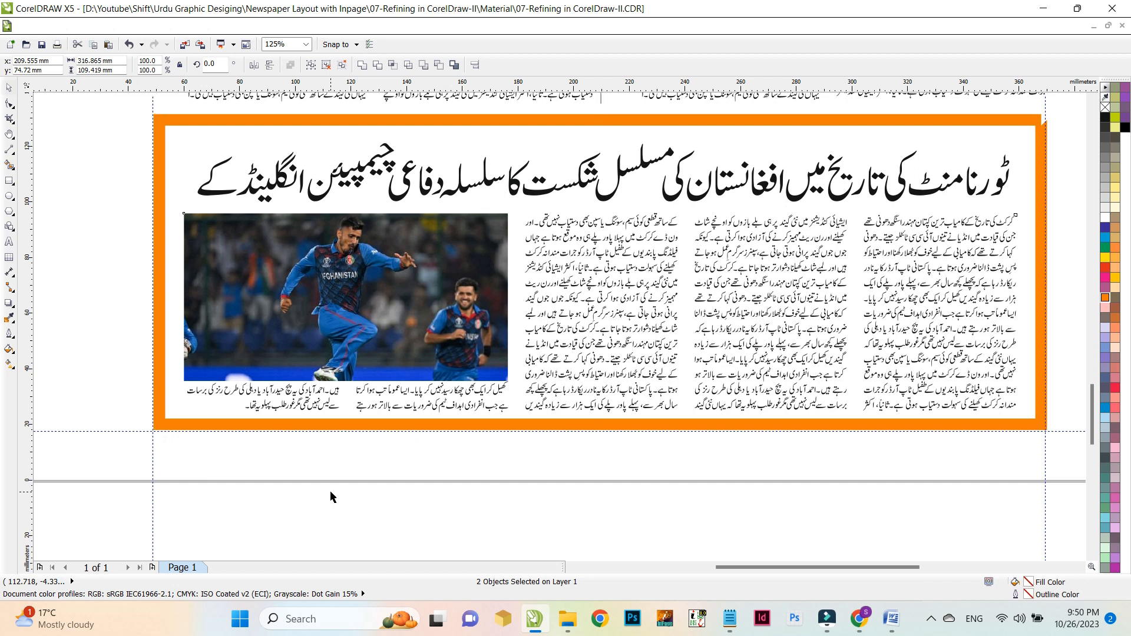
Move the bottom article's headline up, enlarge it slightly, and centre it horizontally in the orange frame
{"action": "left_click_drag", "start_coordinate": [1065, 109], "coordinate": [189, 211]}
{"action": "key", "text": "Up"}
{"action": "left_click_drag", "start_coordinate": [1013, 200], "coordinate": [1024, 203]}
{"action": "left_click", "coordinate": [1041, 197], "text": "shift"}
{"action": "key", "text": "c"}
{"action": "left_click", "coordinate": [1073, 187]}
Fill the orange frame with pale yellow C 0, M 0, Y 20, K 0 and move the headline up slightly
{"action": "left_click", "coordinate": [1038, 197]}
{"action": "left_click", "coordinate": [1114, 208]}
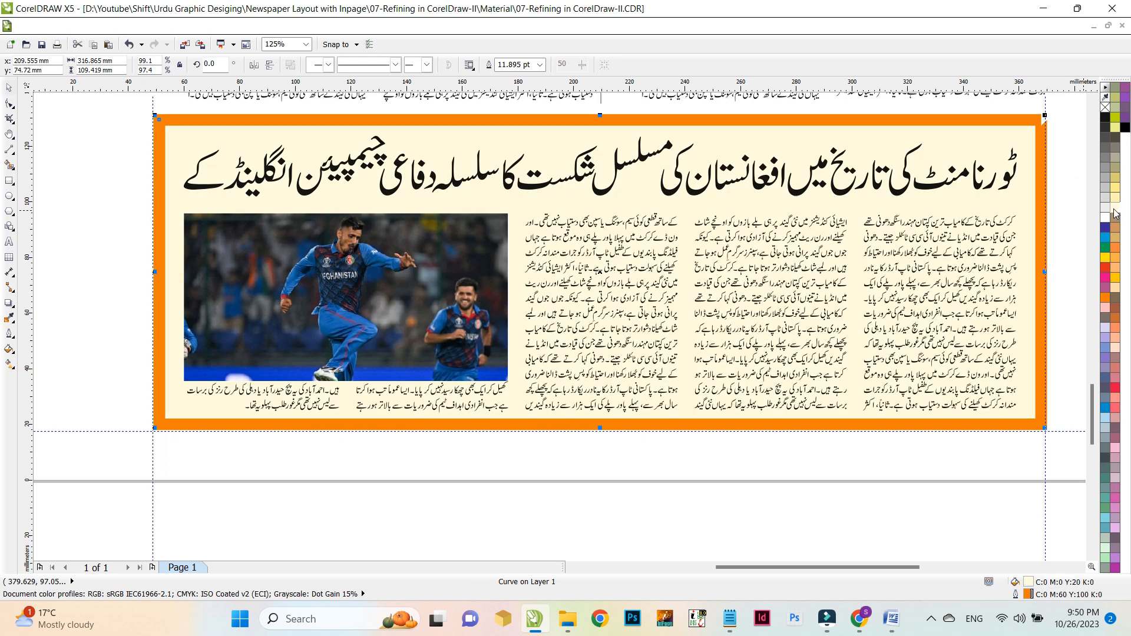
{"action": "left_click", "coordinate": [377, 449]}
{"action": "left_click_drag", "start_coordinate": [533, 186], "coordinate": [532, 182]}
{"action": "left_click", "coordinate": [438, 506]}
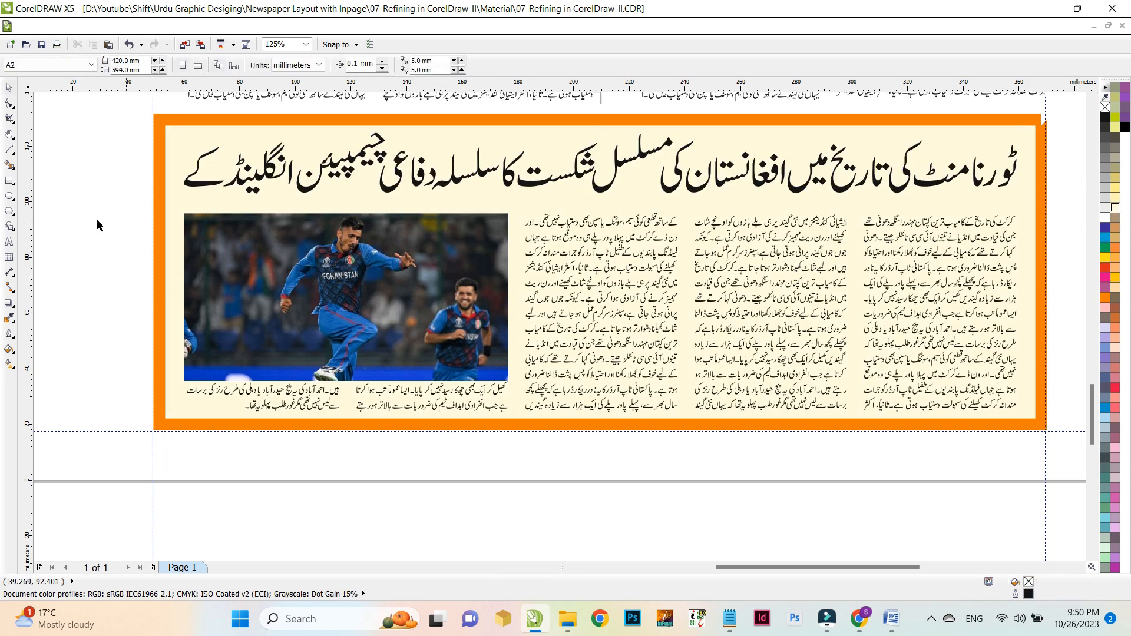
Draw a horizontal line about 301 mm long beneath the bottom headline, with a 2 pt orange outline
{"action": "left_click", "coordinate": [9, 151]}
{"action": "left_click", "coordinate": [181, 203]}
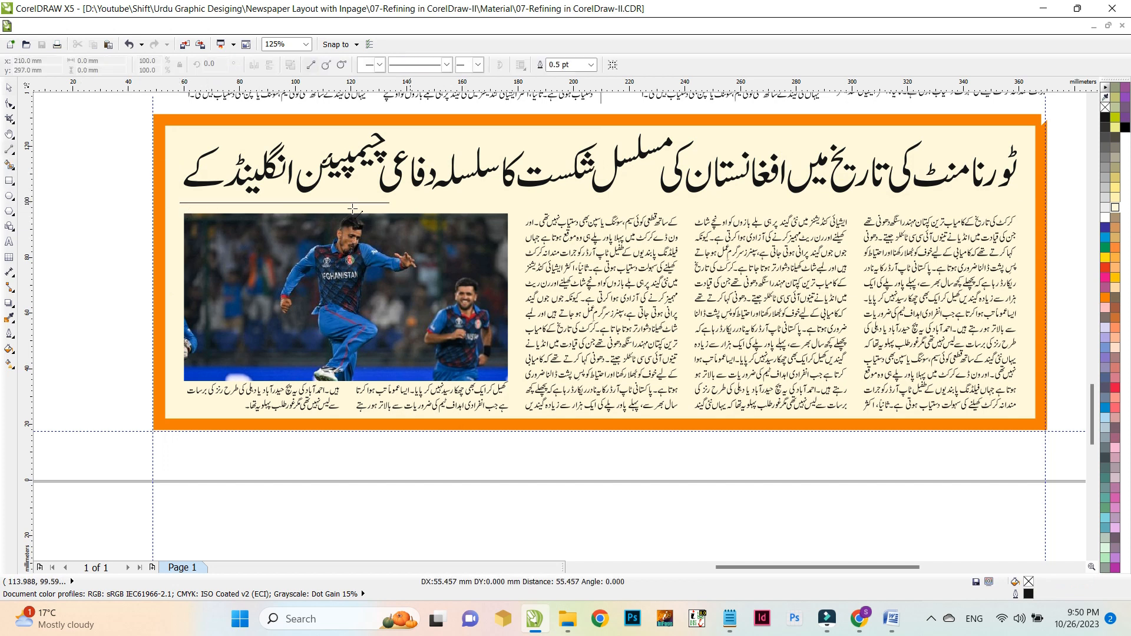
{"action": "left_click", "coordinate": [1017, 217], "text": "ctrl"}
{"action": "key", "text": "ctrl+b"}
{"action": "left_click", "coordinate": [593, 370]}
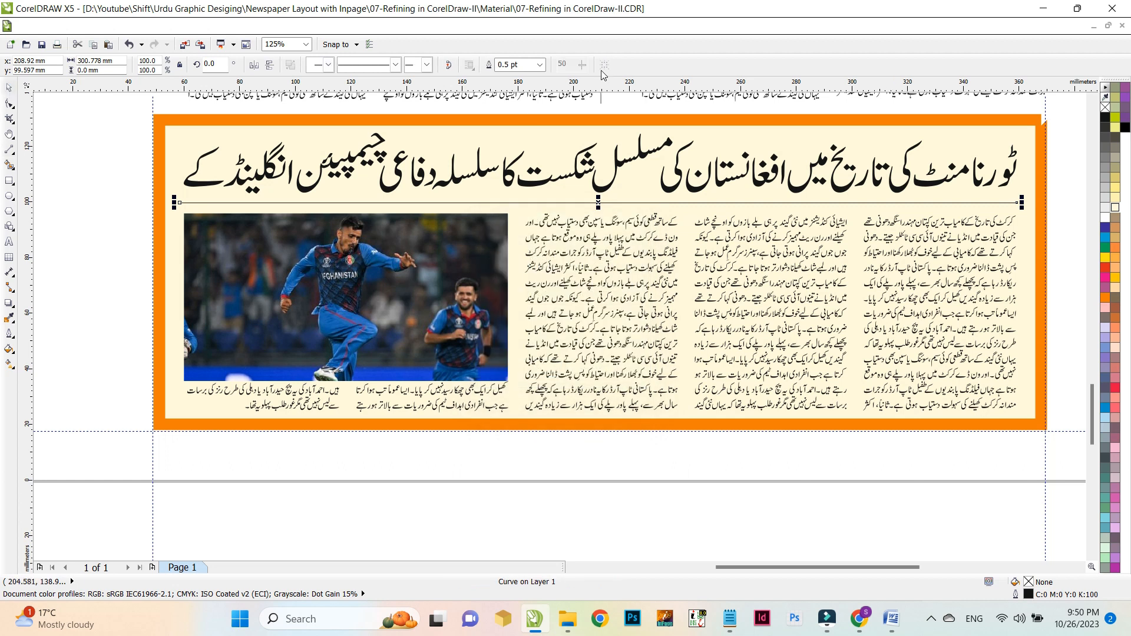
{"action": "left_click", "coordinate": [539, 64]}
{"action": "left_click", "coordinate": [527, 146]}
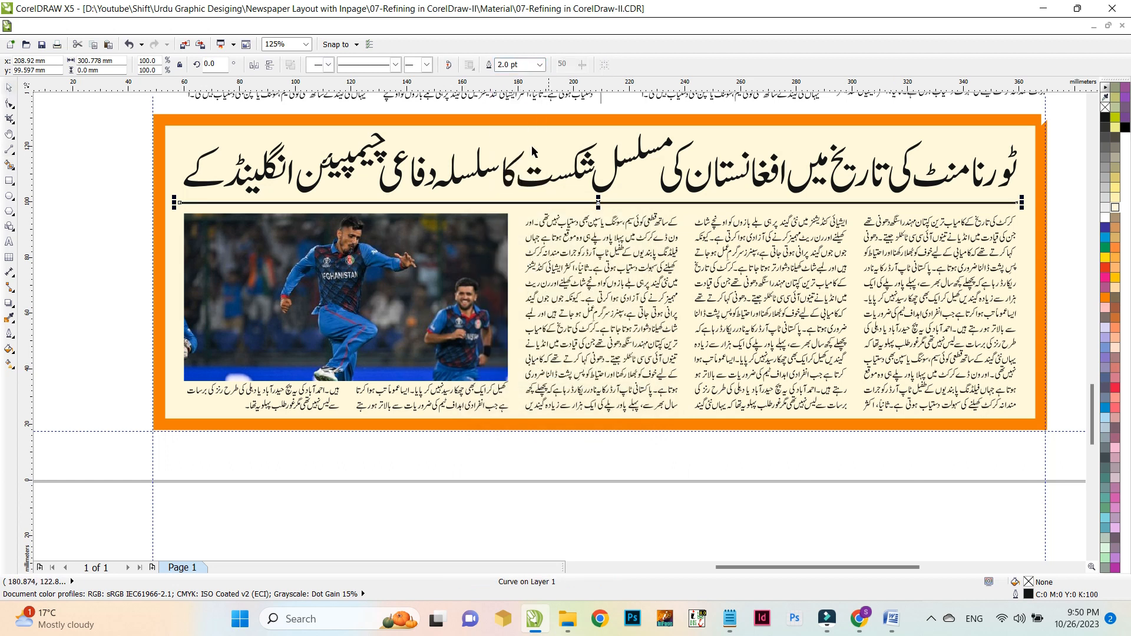
{"action": "right_click", "coordinate": [1105, 298]}
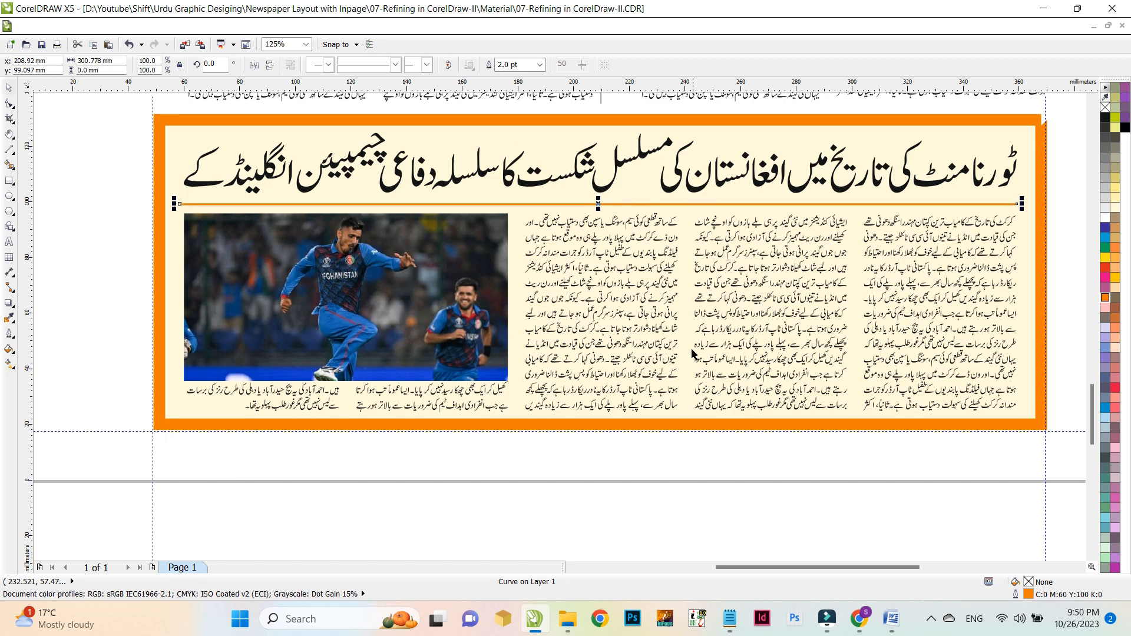
{"action": "left_click", "coordinate": [380, 482]}
Draw thin vertical divider lines between the bottom article's text columns, including a short one about 10 mm long beneath the photo
{"action": "left_click", "coordinate": [9, 150]}
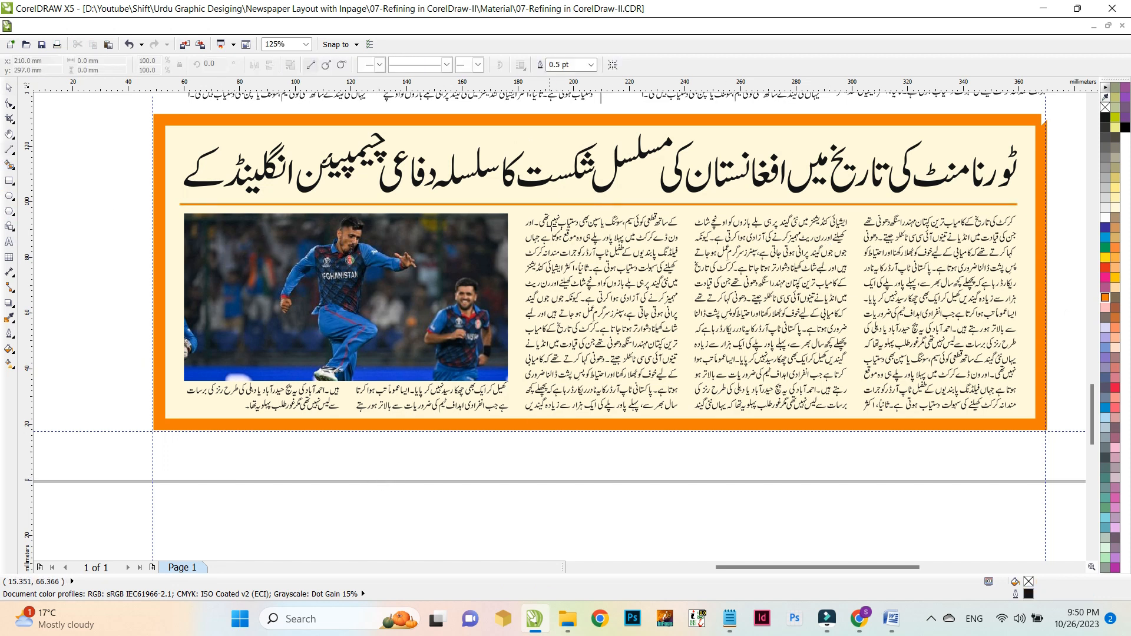
{"action": "left_click_drag", "start_coordinate": [686, 207], "coordinate": [686, 415]}
{"action": "left_click_drag", "start_coordinate": [857, 218], "coordinate": [854, 405]}
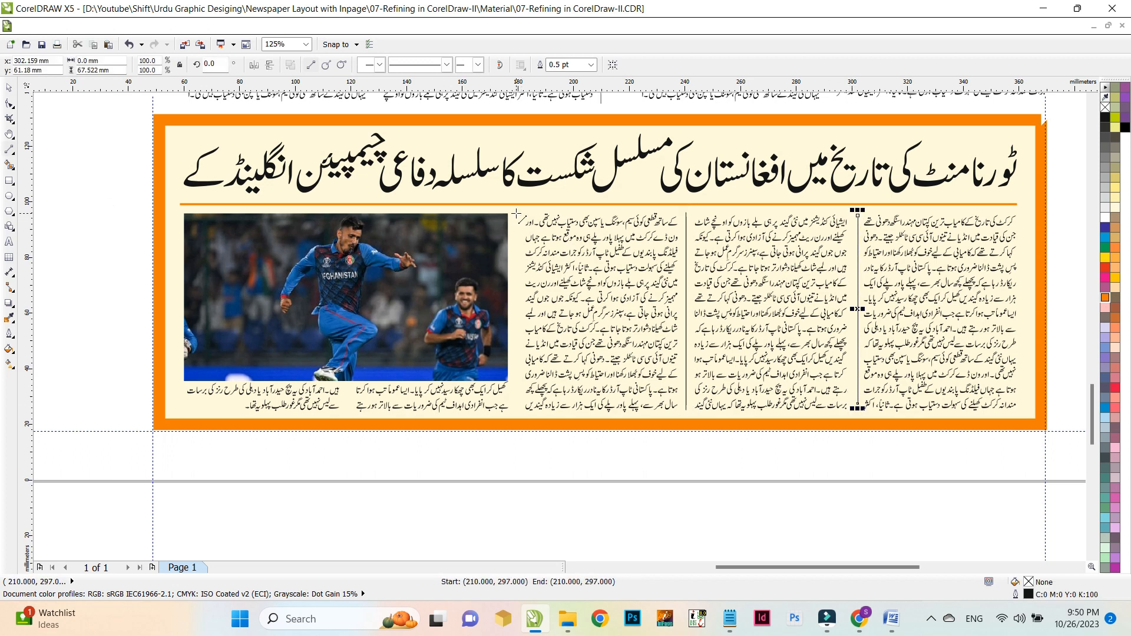
{"action": "left_click_drag", "start_coordinate": [516, 221], "coordinate": [516, 412]}
{"action": "left_click_drag", "start_coordinate": [346, 388], "coordinate": [346, 416]}
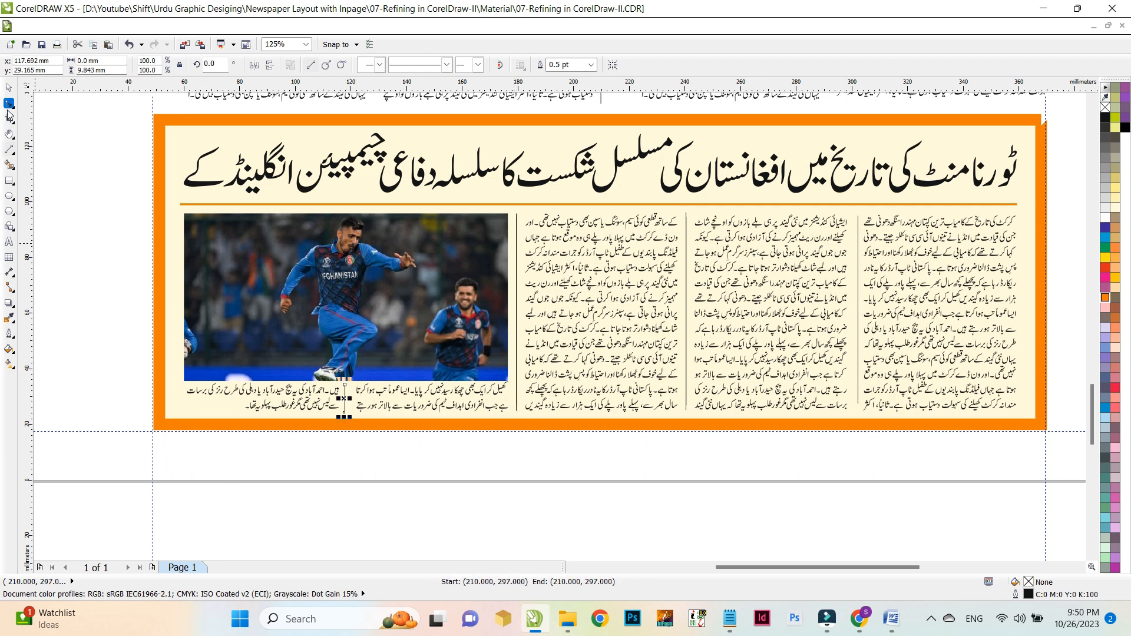
Ungroup the bottom article's photo and text, undoing the accidental move of the group
{"action": "left_click", "coordinate": [377, 408]}
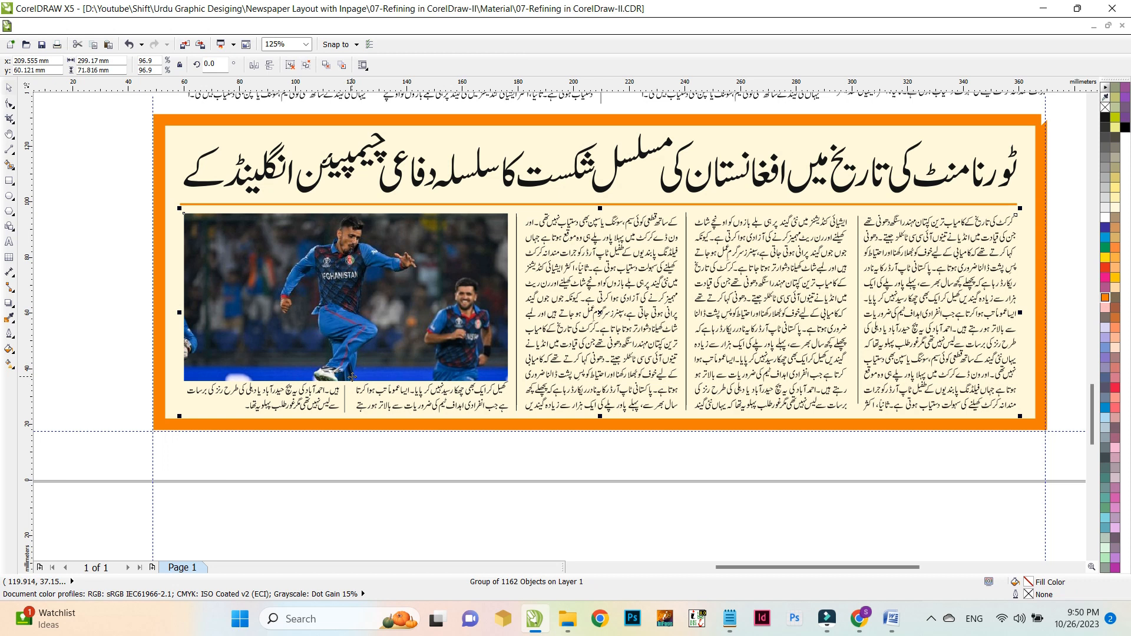
{"action": "left_click_drag", "start_coordinate": [352, 377], "coordinate": [353, 376]}
{"action": "key", "text": "ctrl+z"}
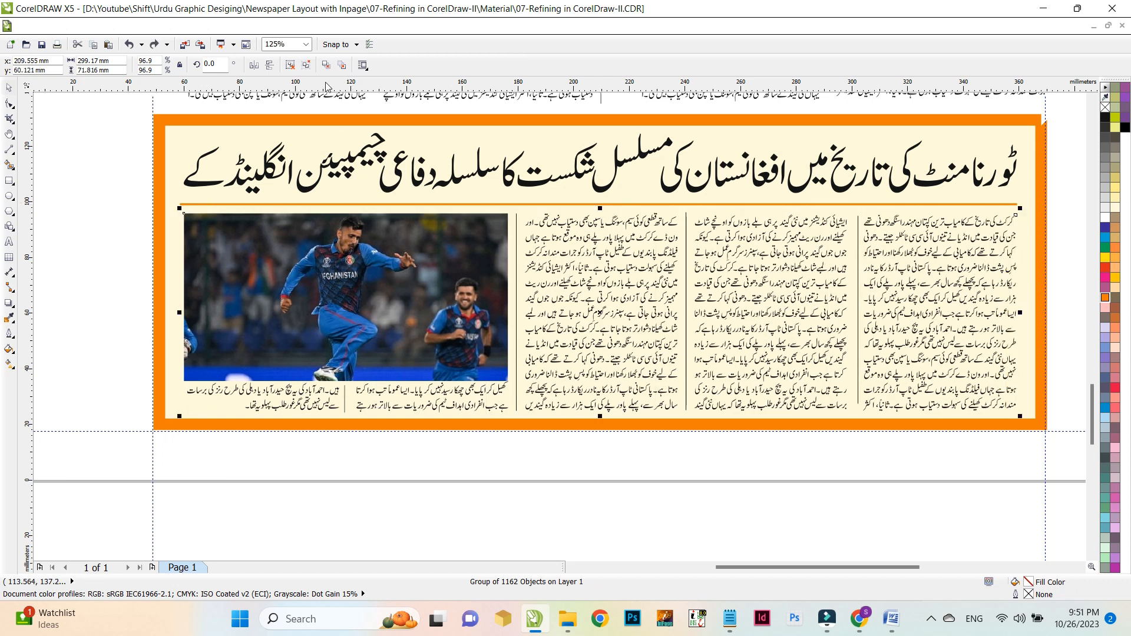
{"action": "left_click", "coordinate": [290, 67]}
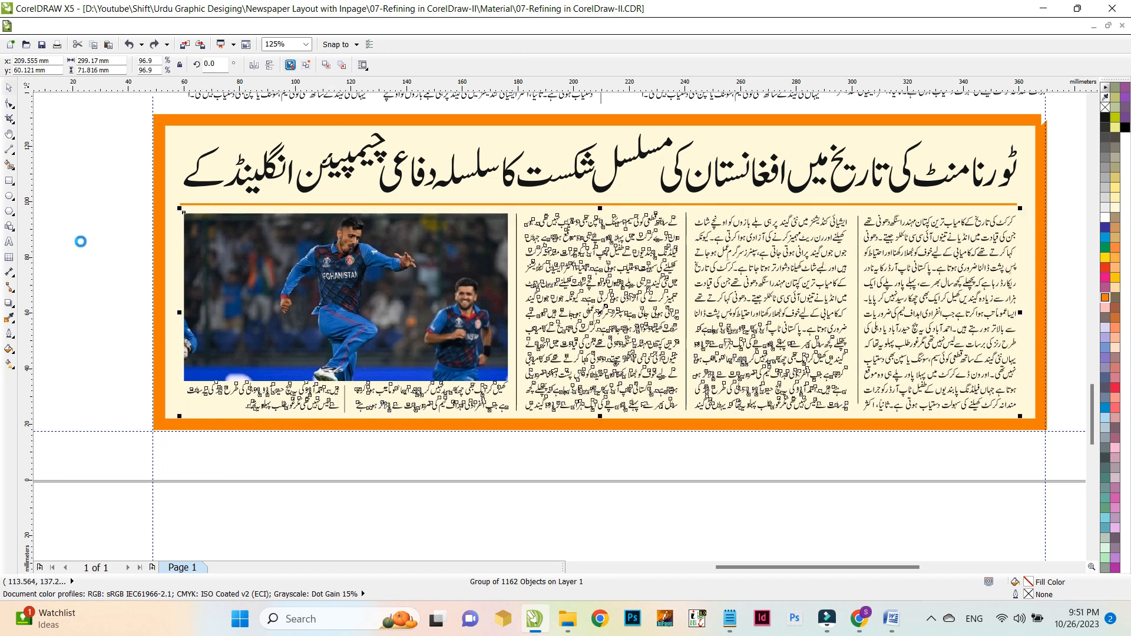
Crop the lower edge of the bottom article's photo so the picture is about 58 mm high
{"action": "left_click", "coordinate": [212, 257]}
{"action": "left_click", "coordinate": [9, 104]}
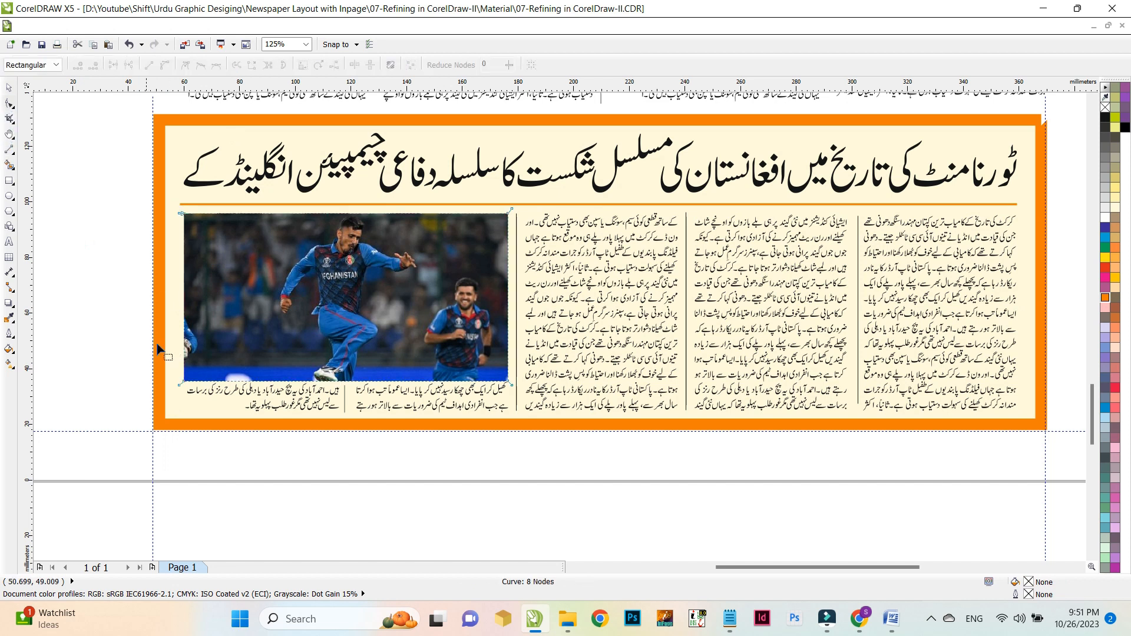
{"action": "key", "text": "Up"}
{"action": "key", "text": "Up"}
{"action": "key", "text": "Up"}
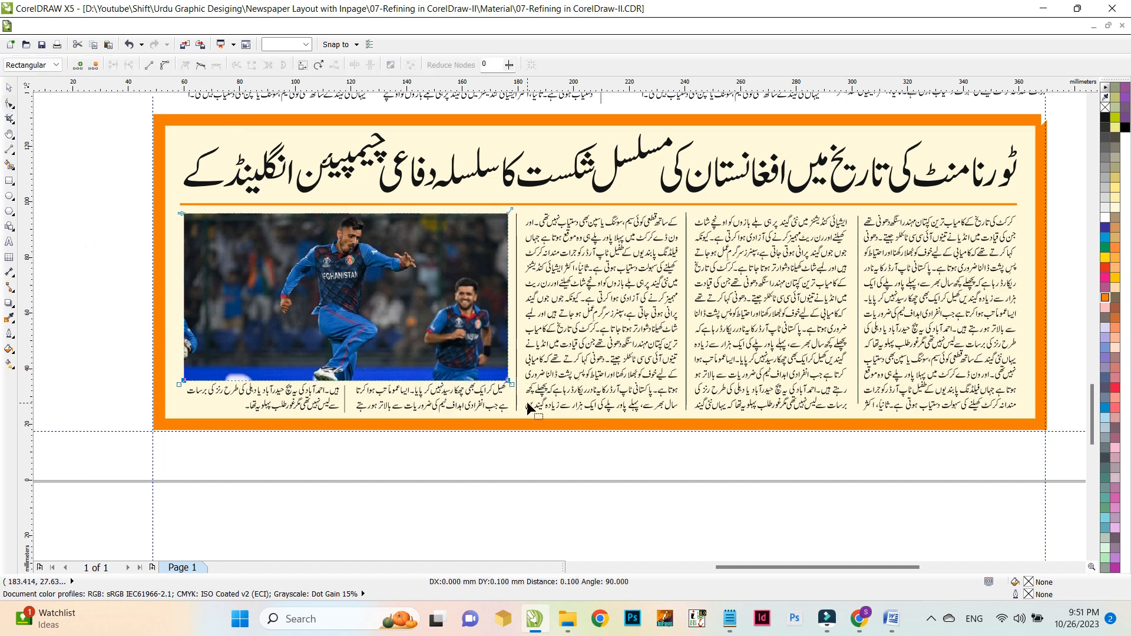
{"action": "key", "text": "Up"}
{"action": "key", "text": "Up"}
{"action": "key", "text": "Up"}
{"action": "key", "text": "Up"}
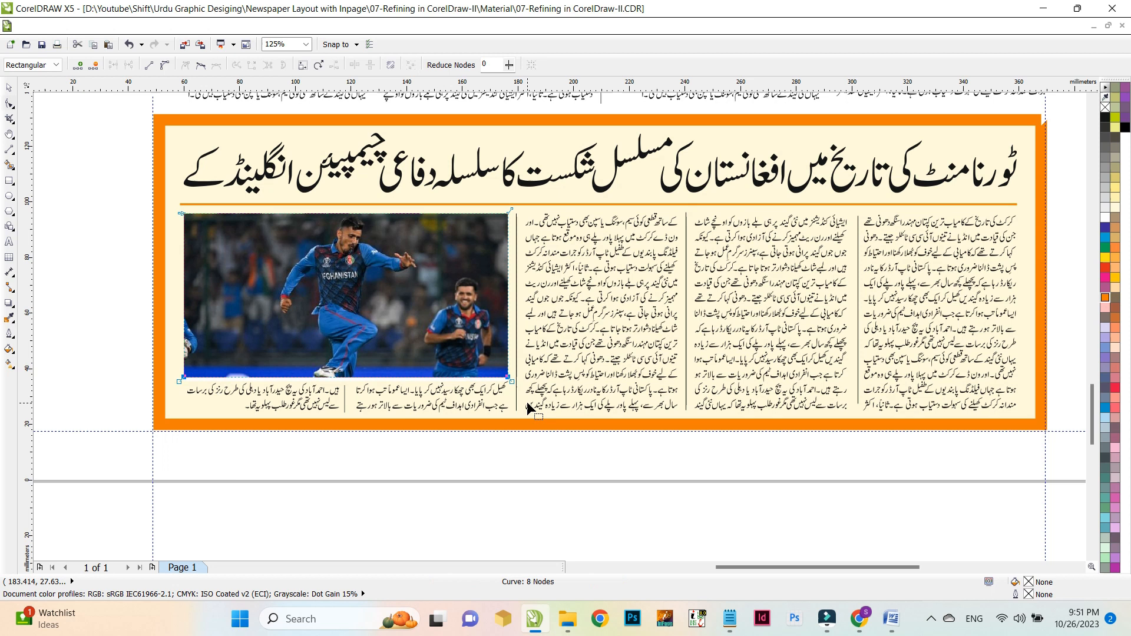
{"action": "left_click", "coordinate": [8, 87]}
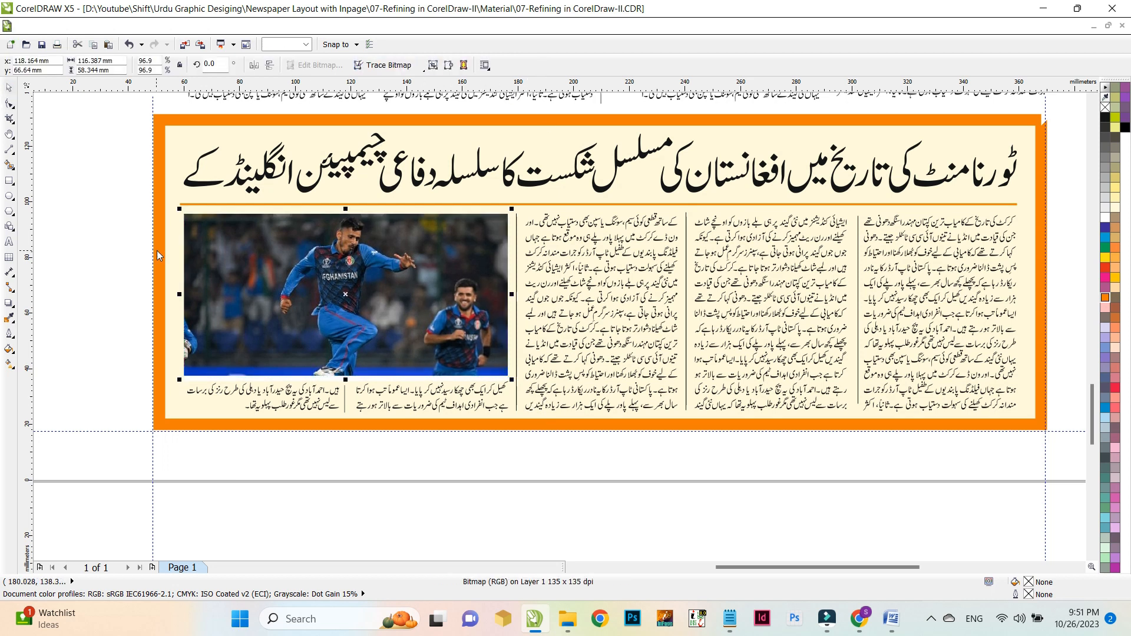
Deselect the photo, show the whole newspaper page, and save the document
{"action": "left_click", "coordinate": [126, 234]}
{"action": "key", "text": "shift+F4"}
{"action": "key", "text": "ctrl+s"}
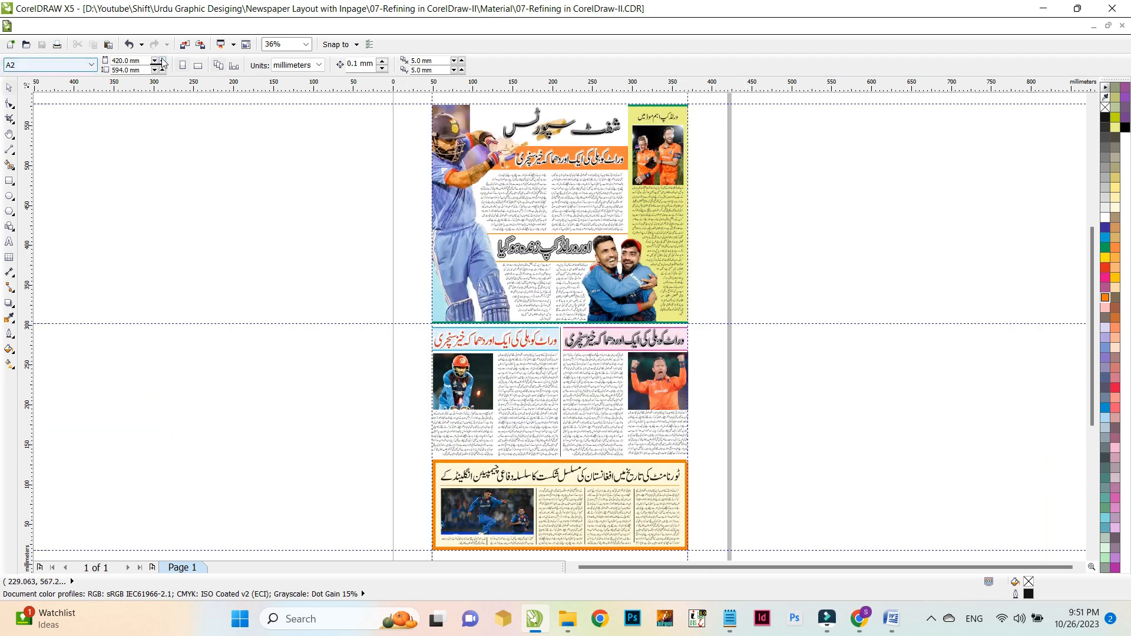
Start importing a file and browse to the Material folder of 06-Refining in CorelDraw
{"action": "left_click", "coordinate": [185, 44]}
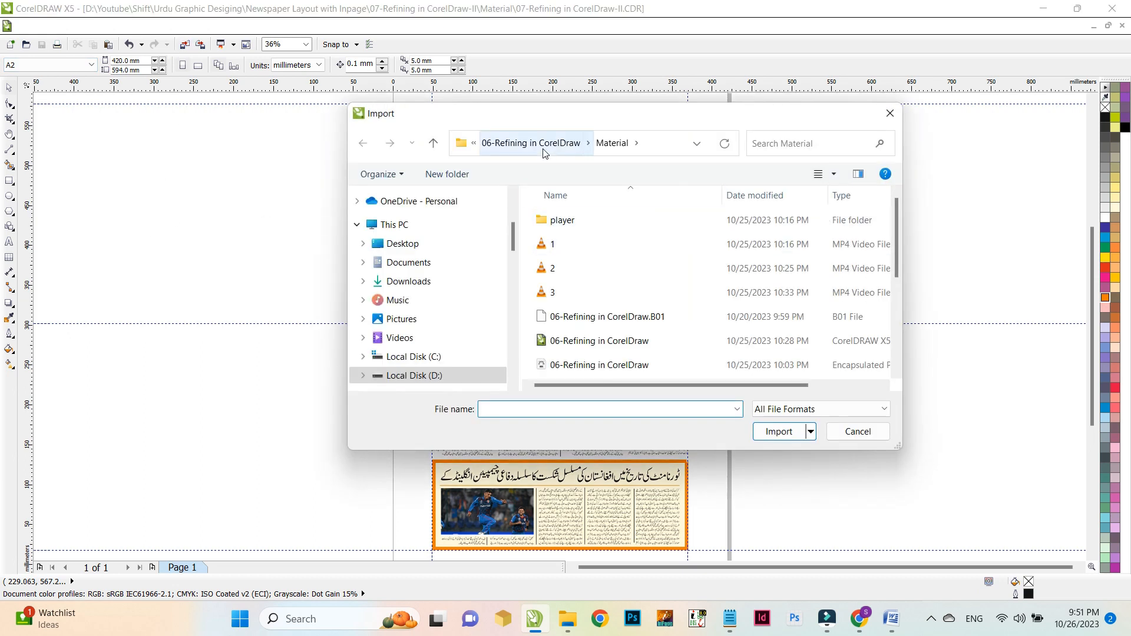
{"action": "left_click", "coordinate": [522, 143]}
{"action": "left_click", "coordinate": [505, 143]}
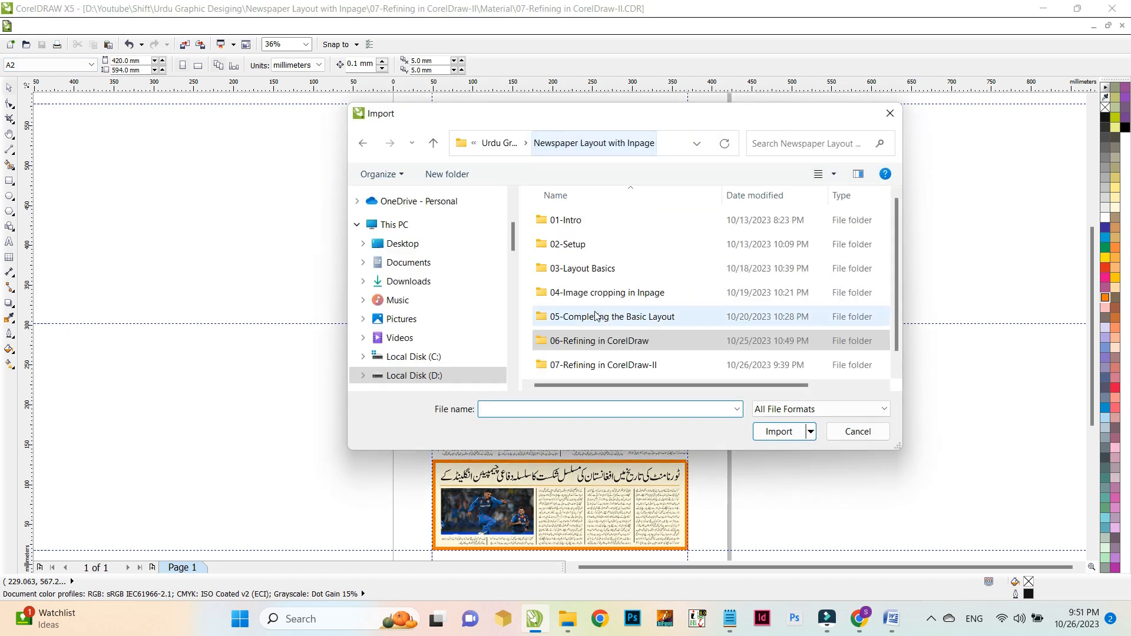
{"action": "double_click", "coordinate": [588, 322]}
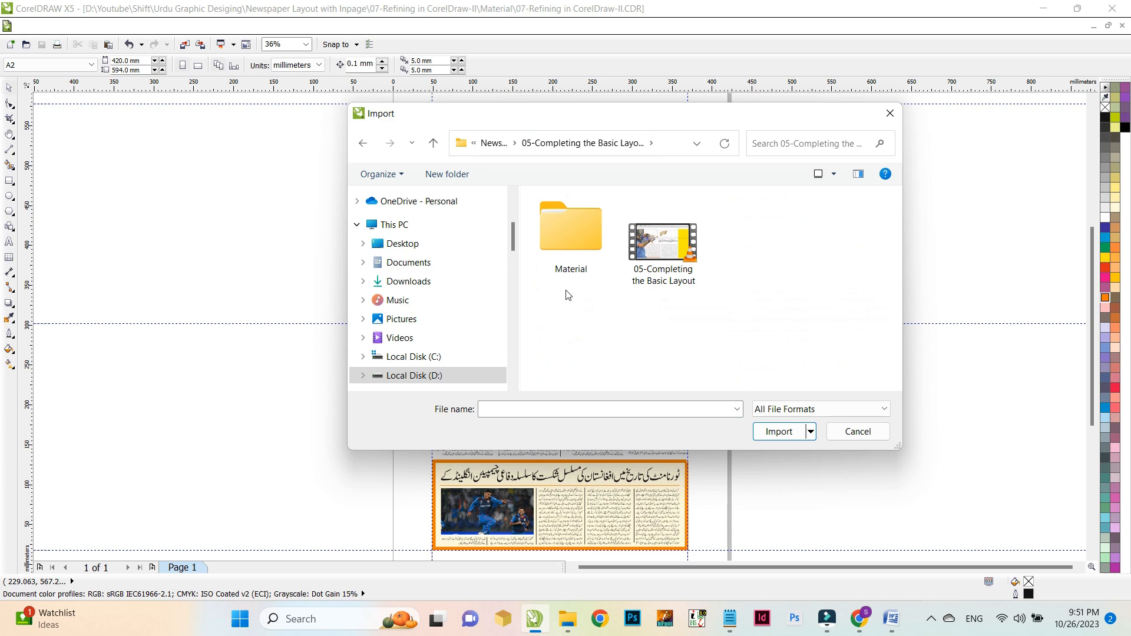
{"action": "double_click", "coordinate": [576, 234]}
{"action": "left_click", "coordinate": [530, 149]}
{"action": "left_click", "coordinate": [508, 143]}
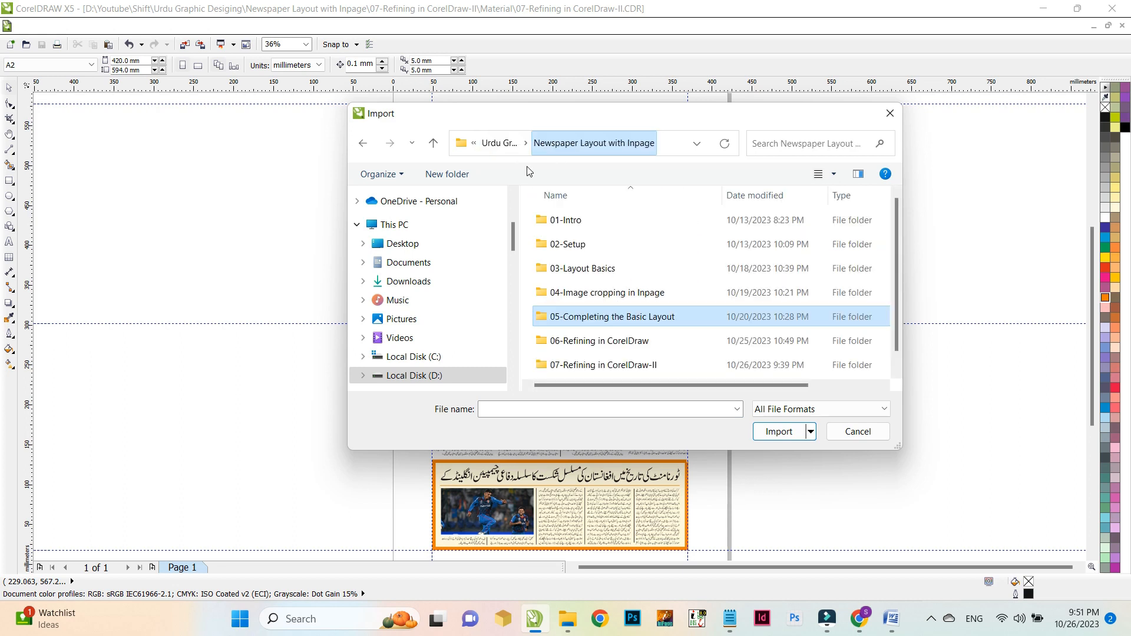
{"action": "double_click", "coordinate": [580, 343]}
{"action": "double_click", "coordinate": [577, 231]}
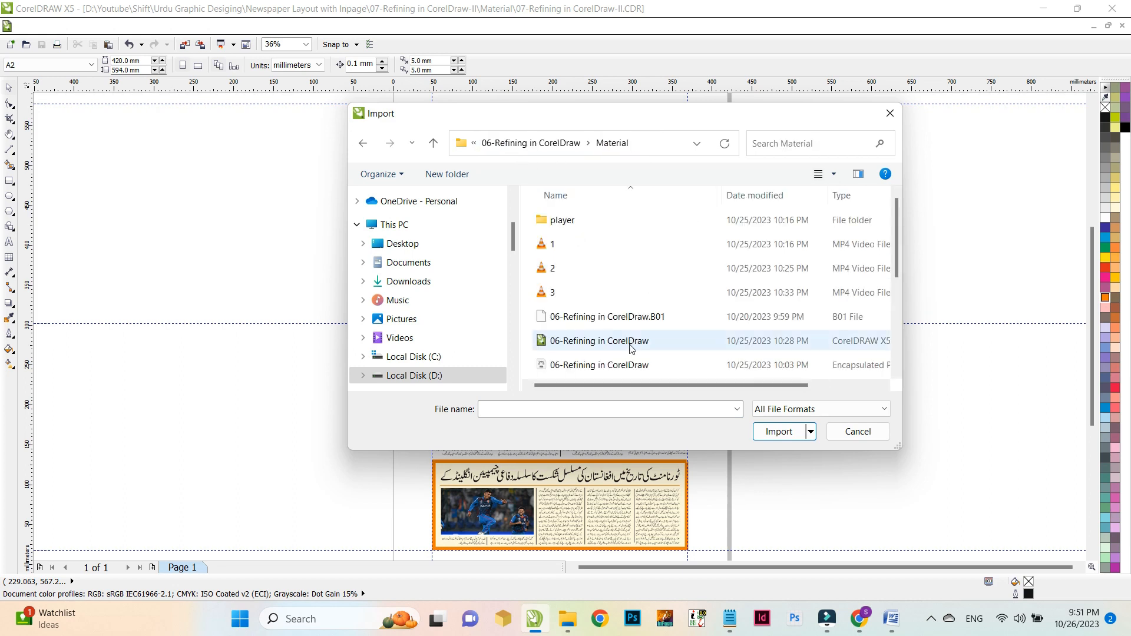
Import the EPS file 06-Refining in CorelDraw and place it beside the finished newspaper page, just left of the page, for a before-and-after comparison
{"action": "scroll", "coordinate": [582, 217], "scroll_direction": "down", "scroll_amount": 3}
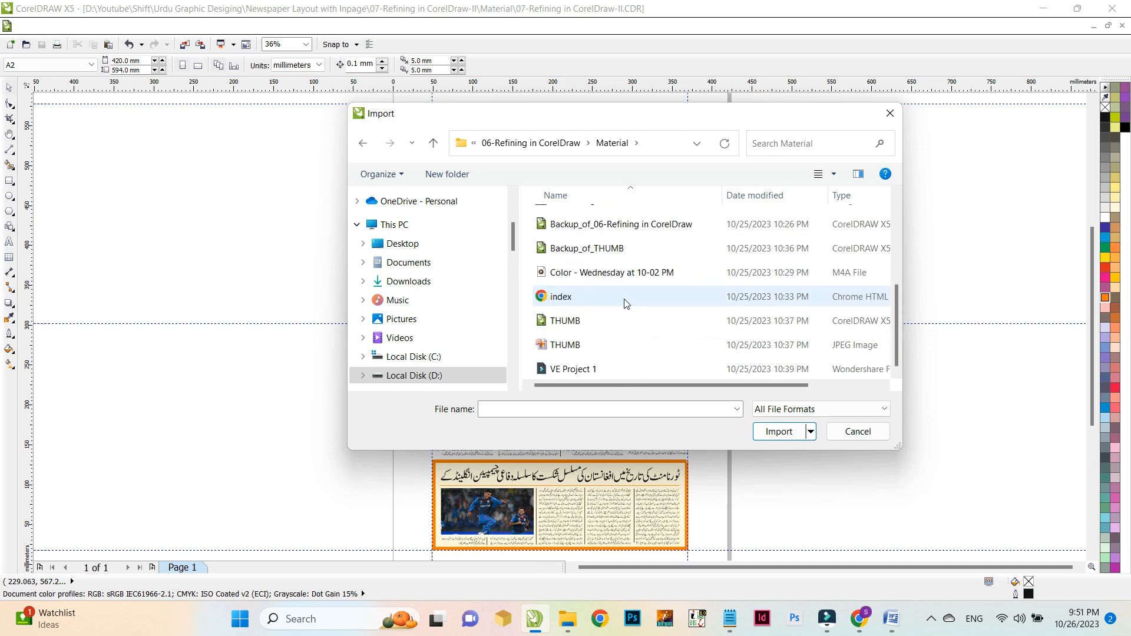
{"action": "scroll", "coordinate": [608, 268], "scroll_direction": "up", "scroll_amount": 2}
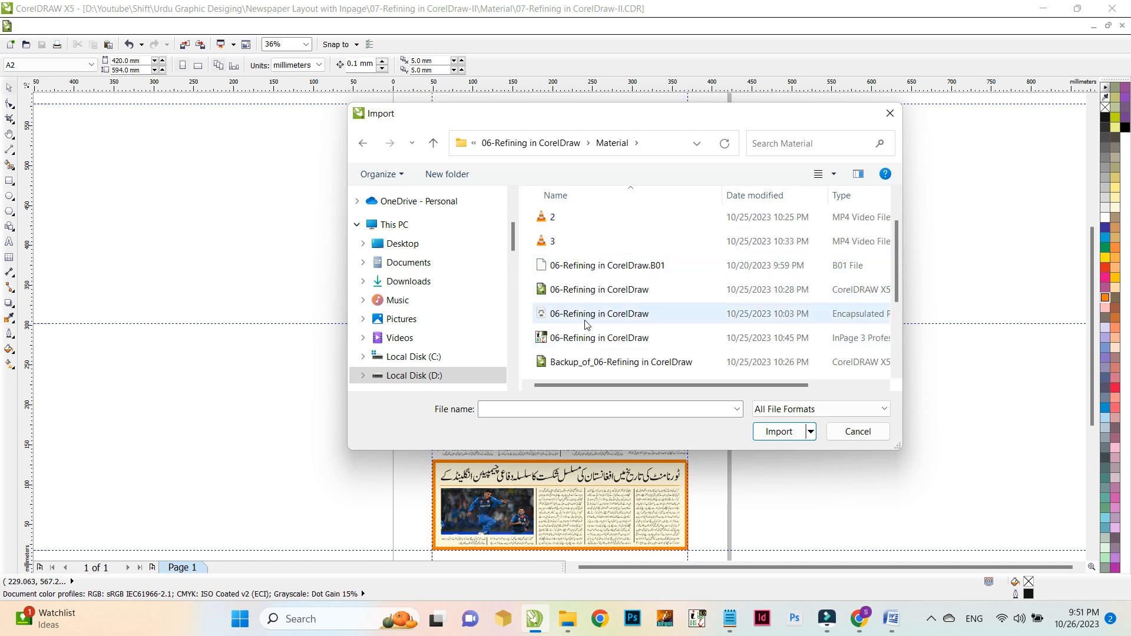
{"action": "double_click", "coordinate": [589, 328]}
{"action": "left_click", "coordinate": [538, 377]}
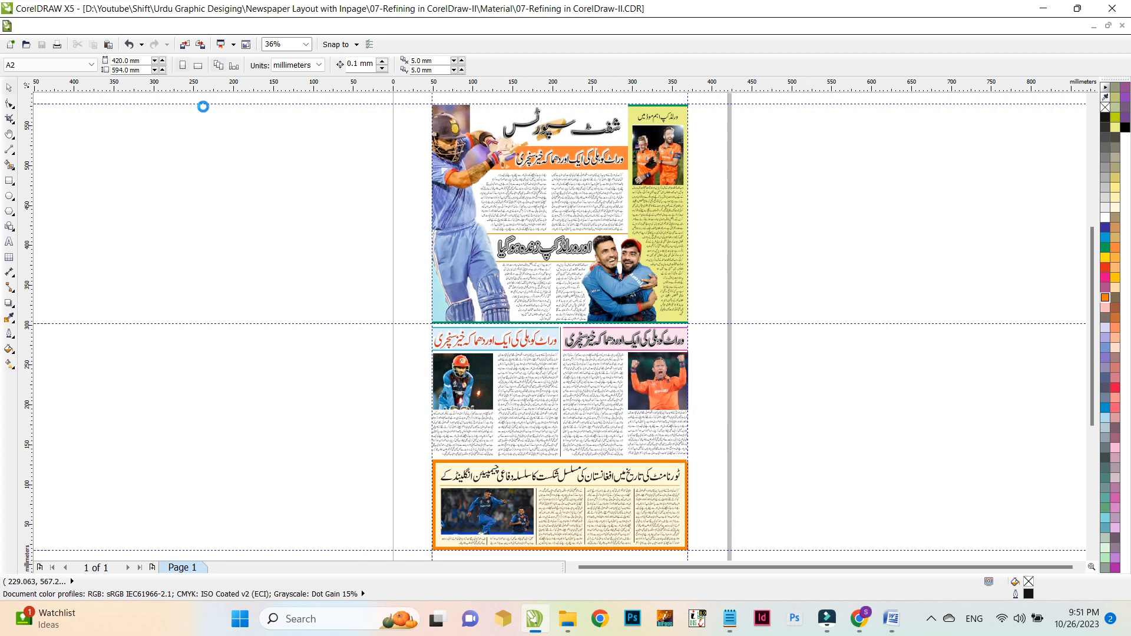
{"action": "left_click", "coordinate": [184, 105]}
{"action": "left_click_drag", "start_coordinate": [277, 167], "coordinate": [209, 166]}
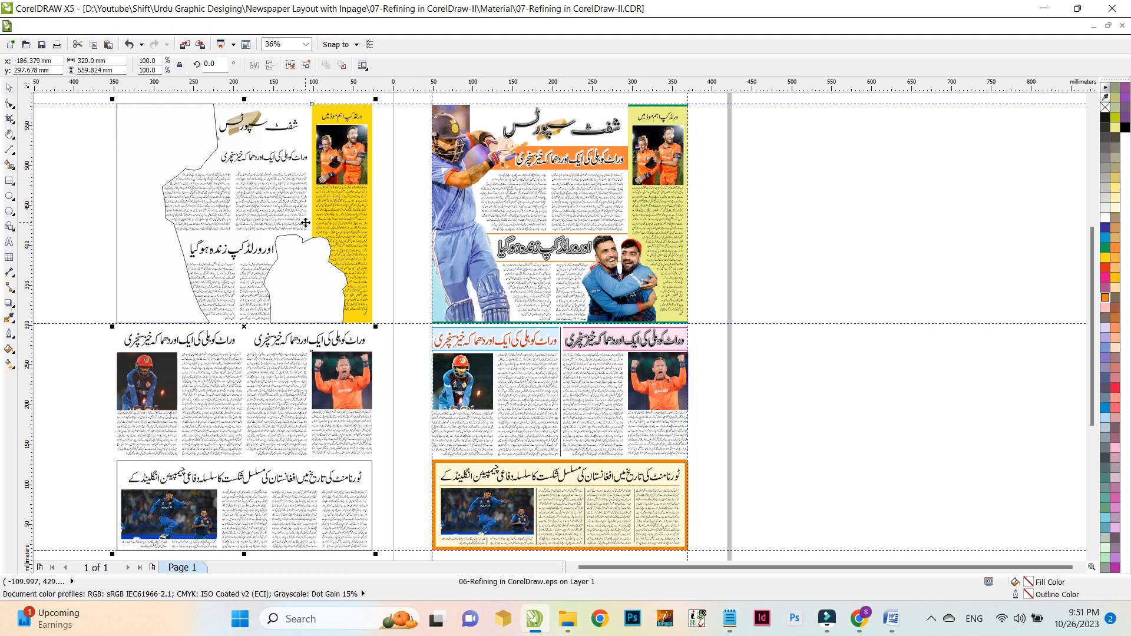
Delete the imported original layout beside the newspaper page
{"action": "left_click", "coordinate": [226, 220]}
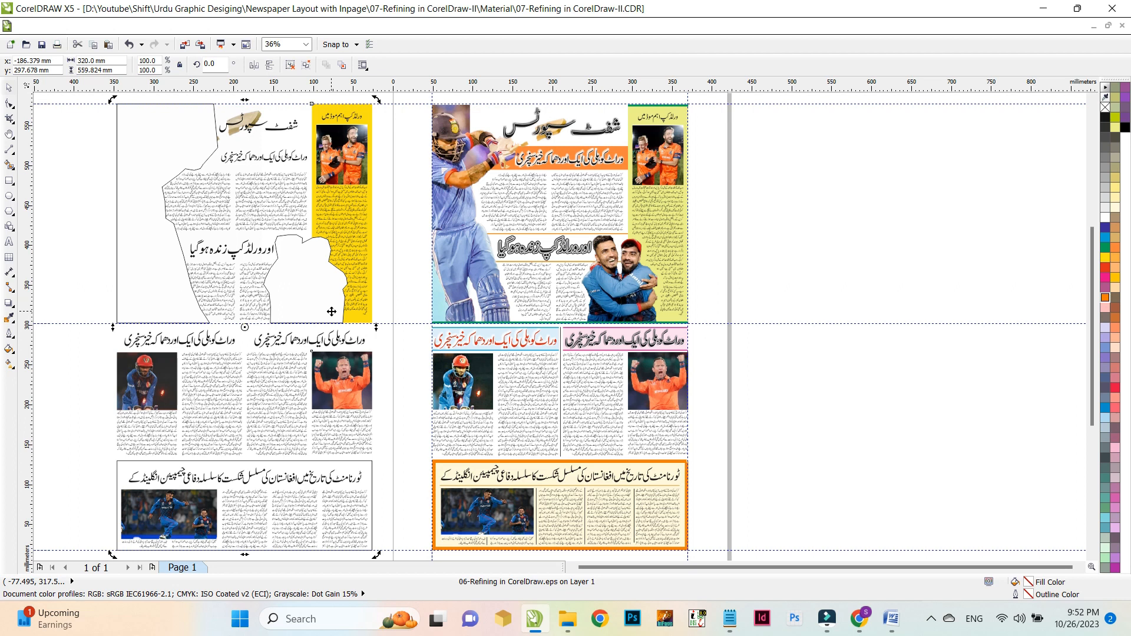
{"action": "key", "text": "Delete"}
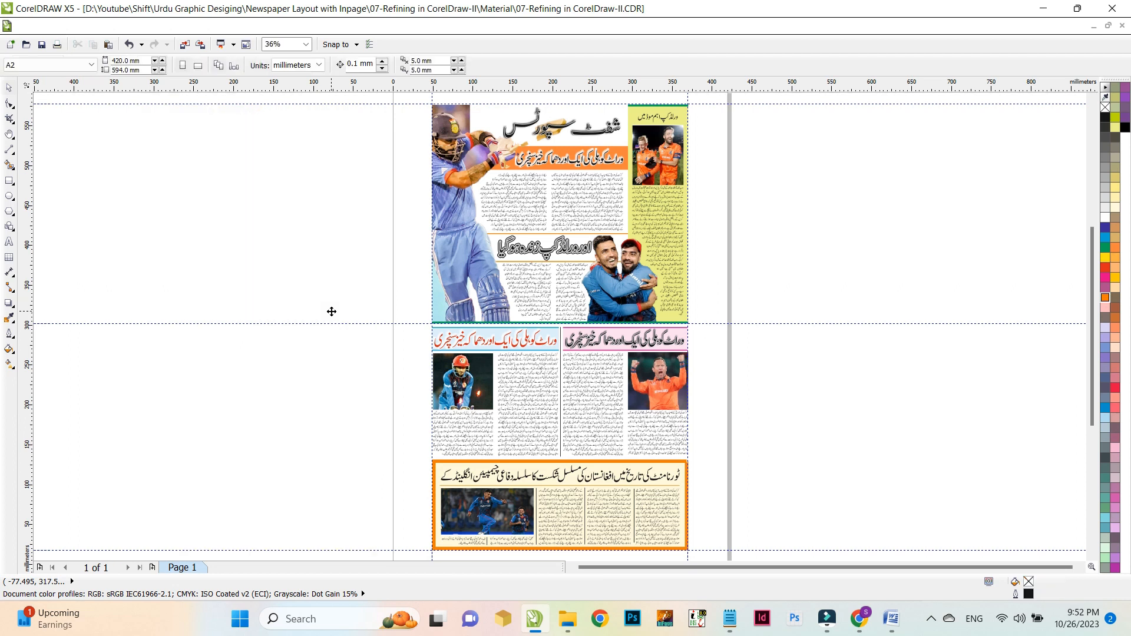